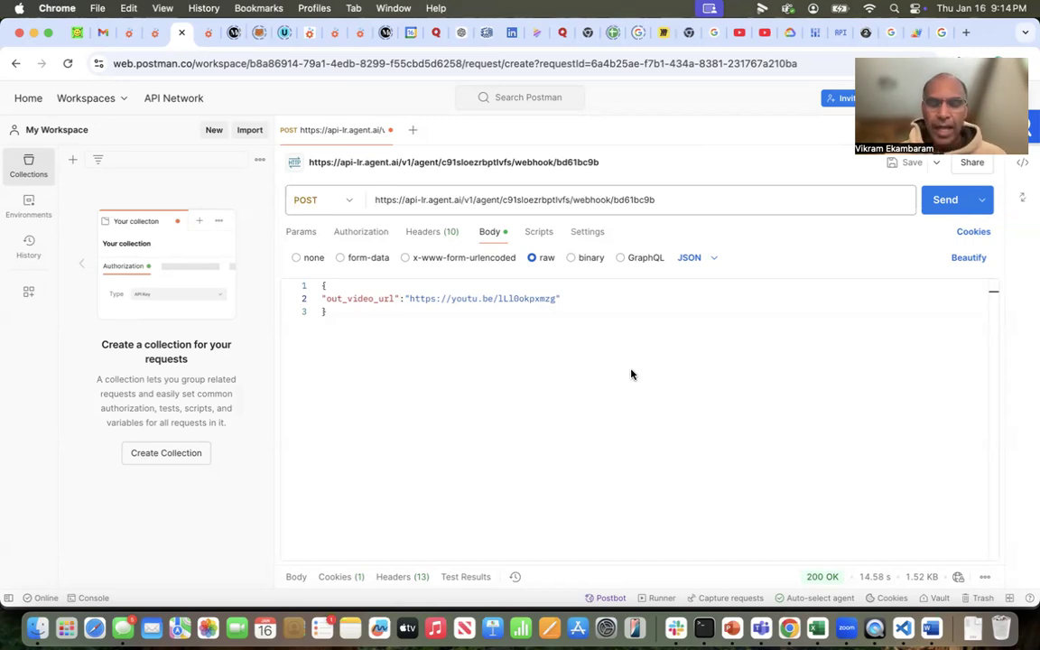
# Switch to the agent.ai editor and review the agent's user input action and YouTube transcript action without changing them
pyautogui.click(154, 37)
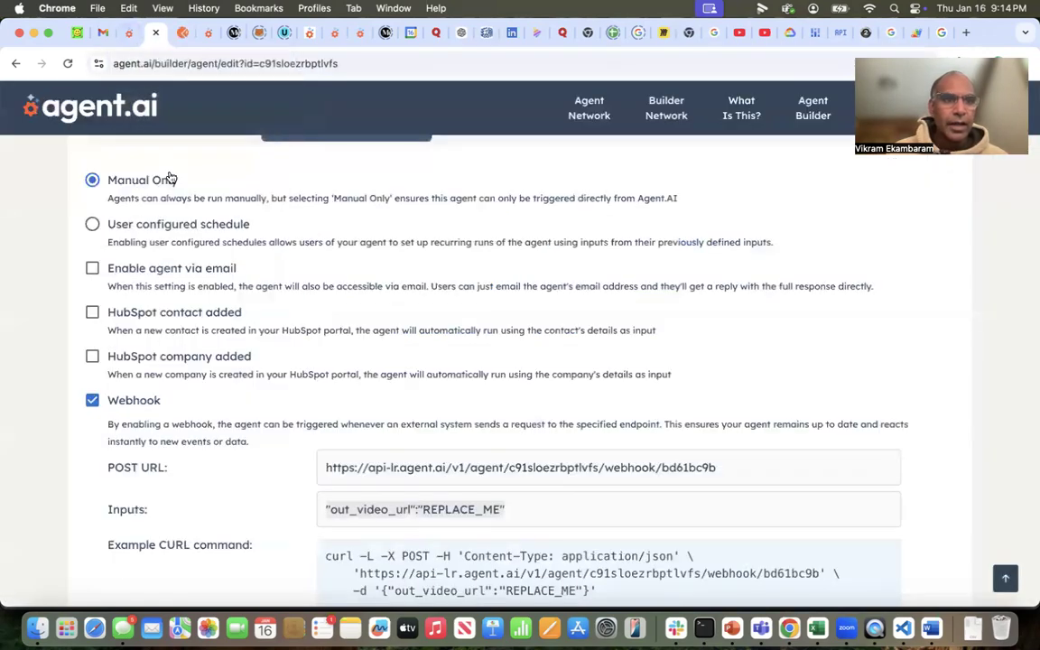
pyautogui.scroll(5, 163, 199)
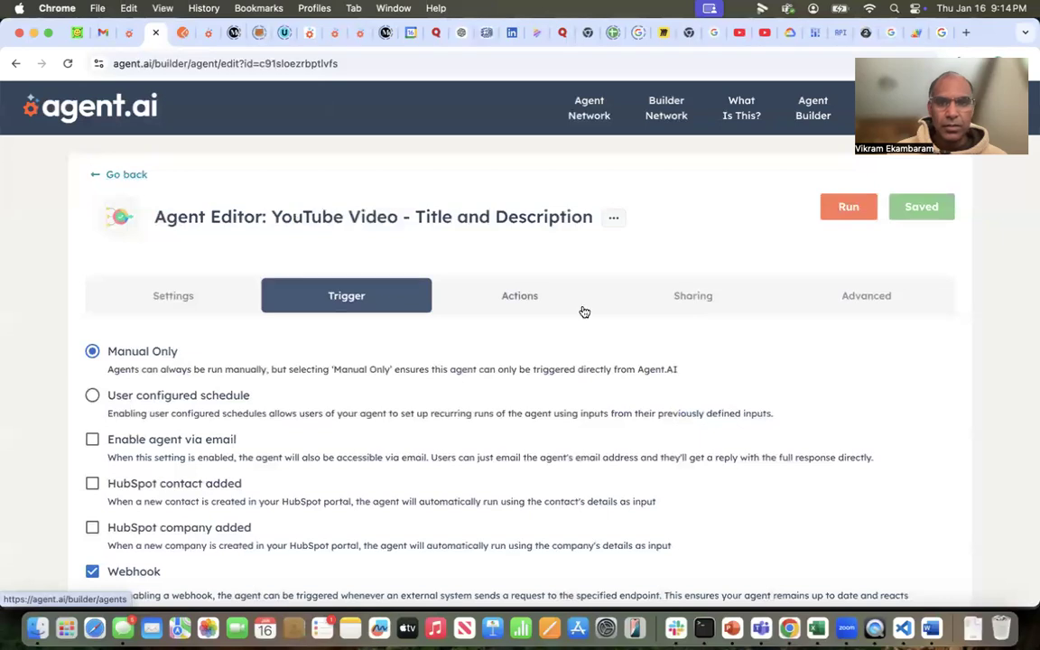
pyautogui.click(511, 311)
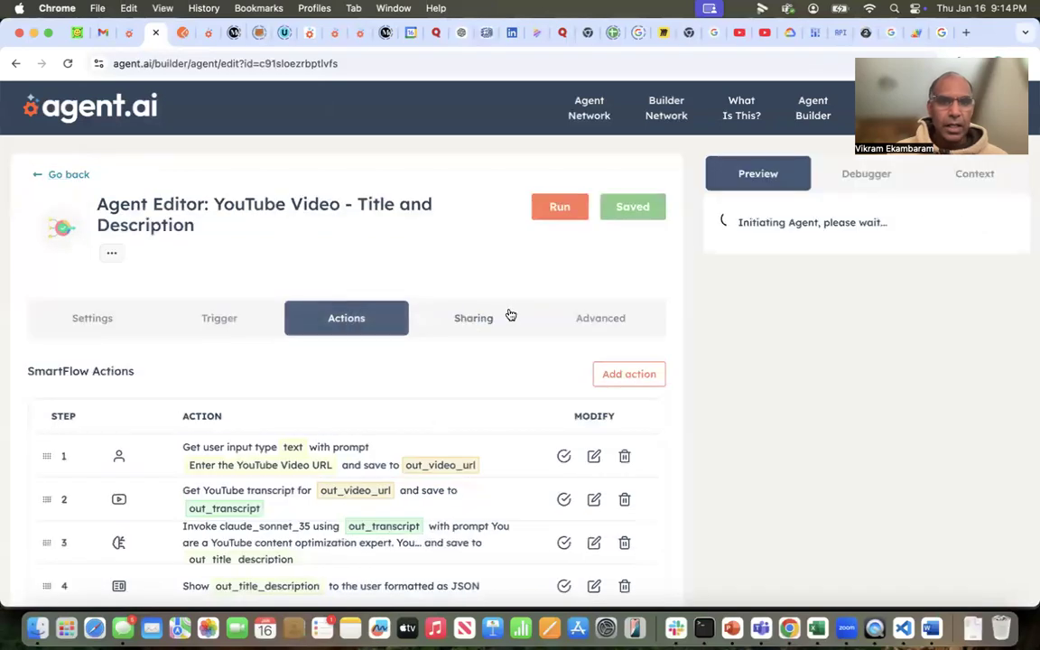
pyautogui.click(595, 459)
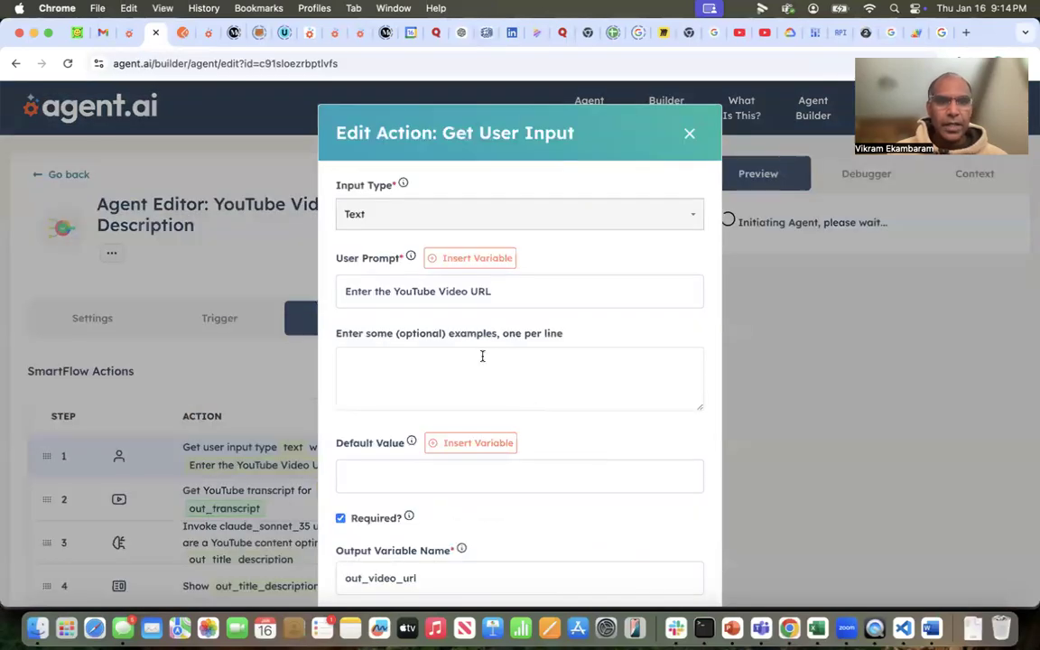
pyautogui.click(689, 134)
pyautogui.scroll(-2, 521, 471)
pyautogui.click(578, 427)
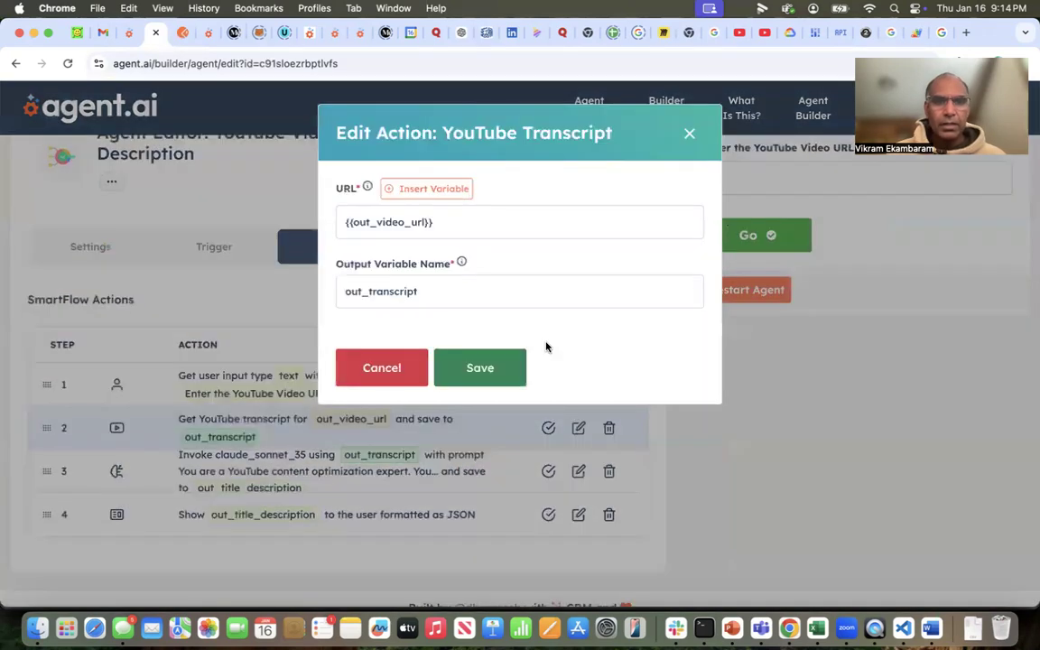
pyautogui.click(689, 135)
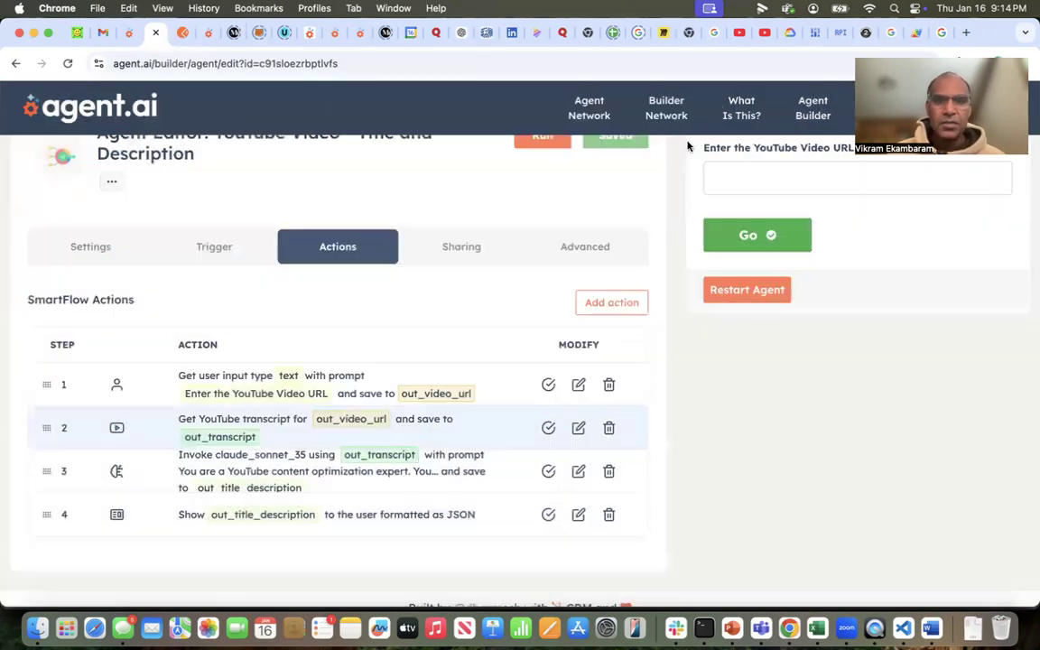
# Examine the instructions and JSON output format in the agent's Use GenAI (LLM) action, leaving them unedited
pyautogui.click(579, 471)
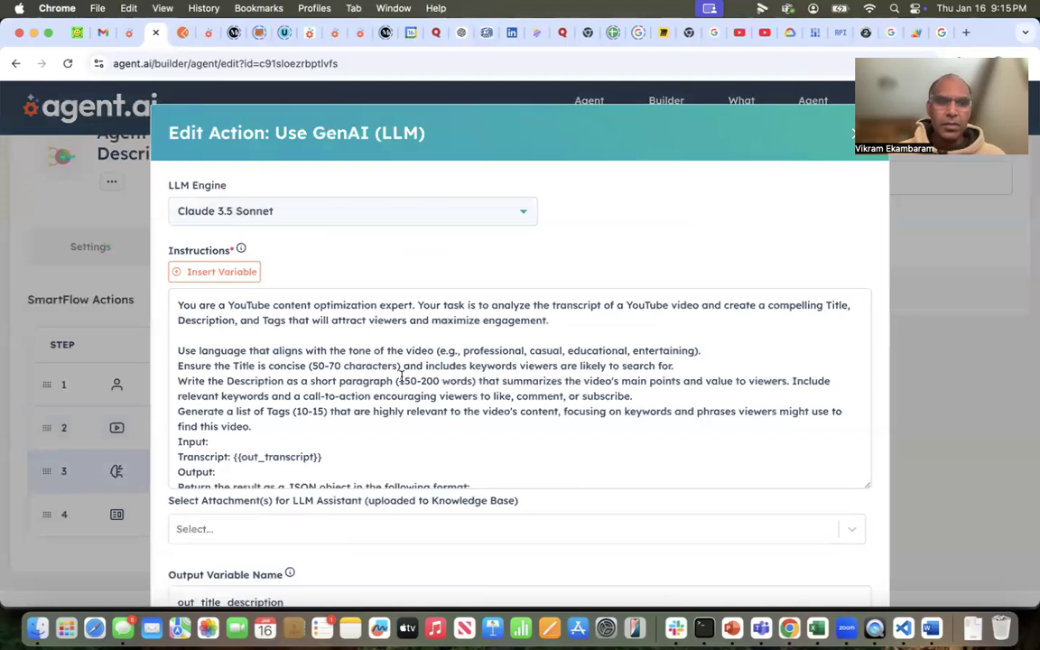
pyautogui.scroll(-5, 400, 375)
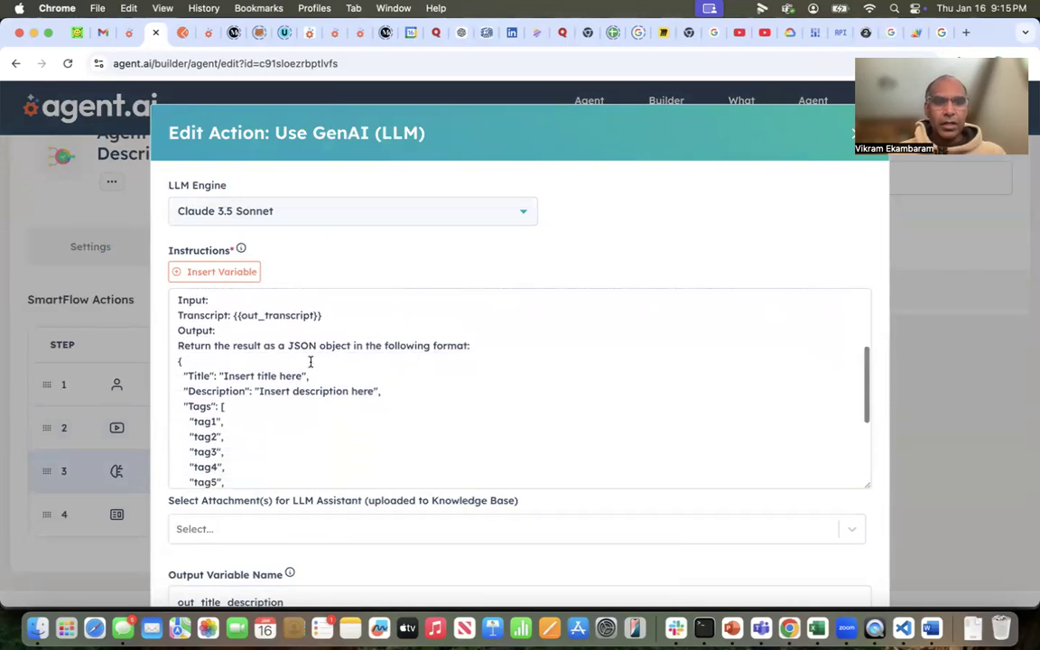
pyautogui.scroll(-5, 229, 431)
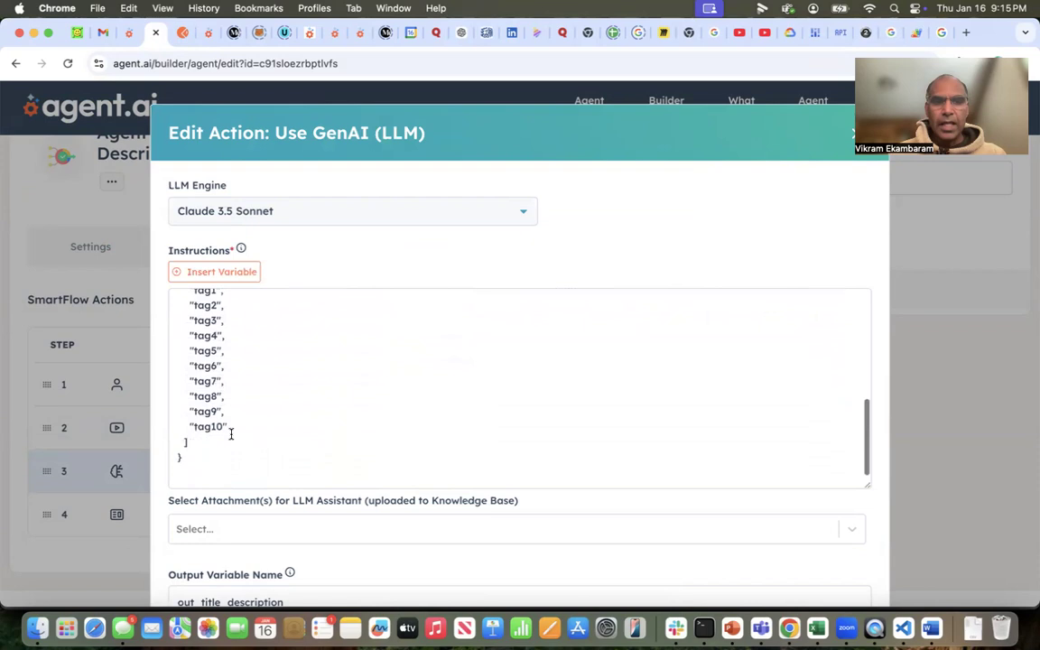
pyautogui.scroll(10, 441, 354)
pyautogui.scroll(-10, 447, 334)
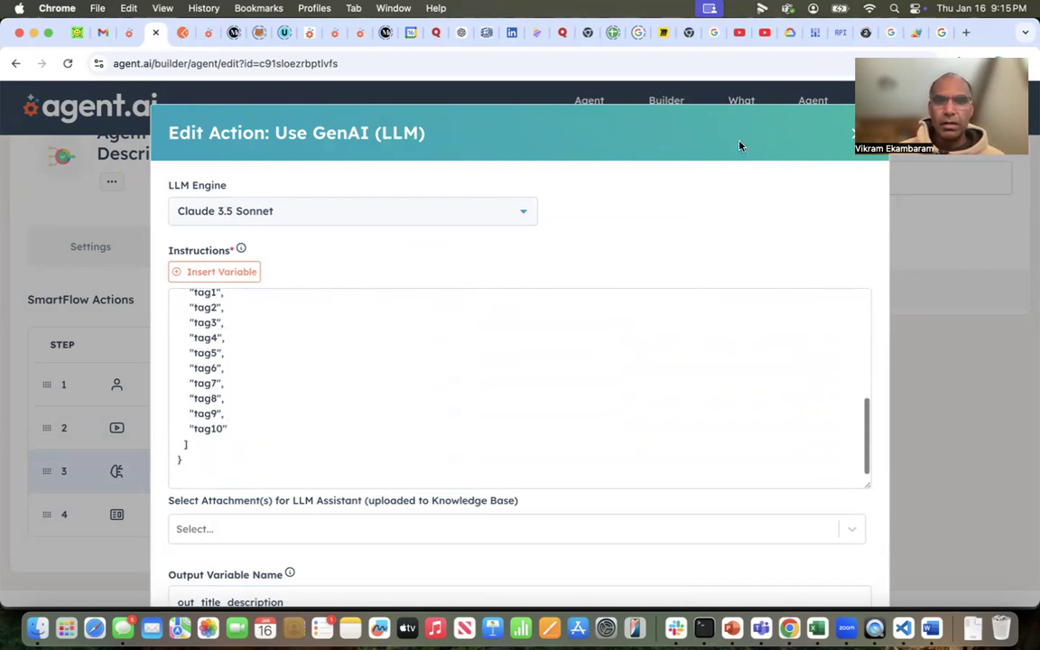
pyautogui.click(852, 132)
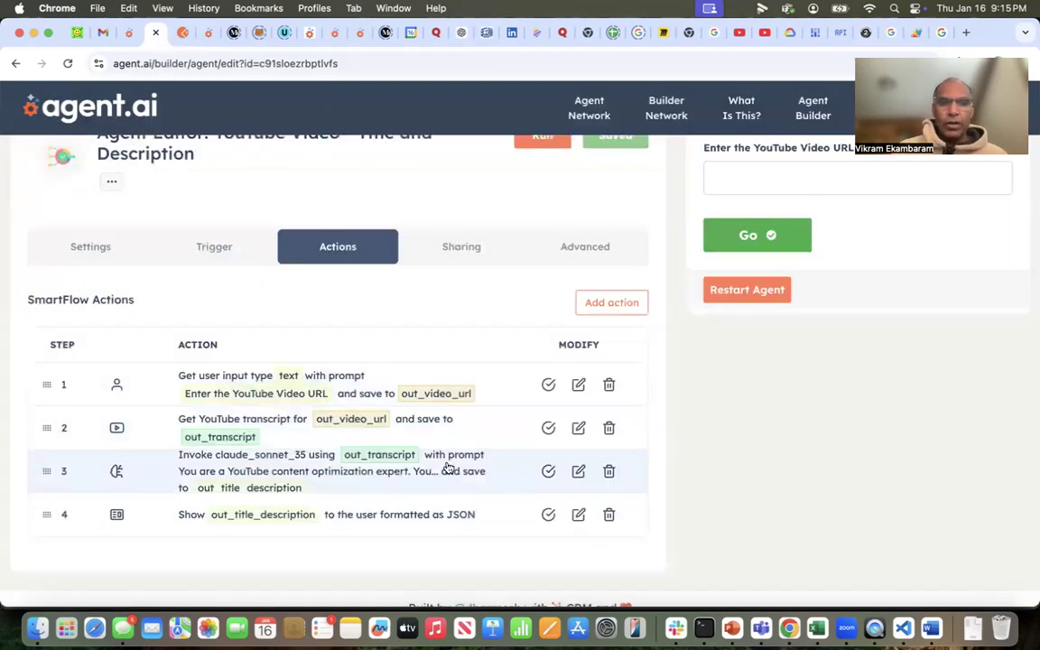
# Look at the video's details in YouTube Studio and at the agent's webhook trigger settings in agent.ai
pyautogui.click(757, 35)
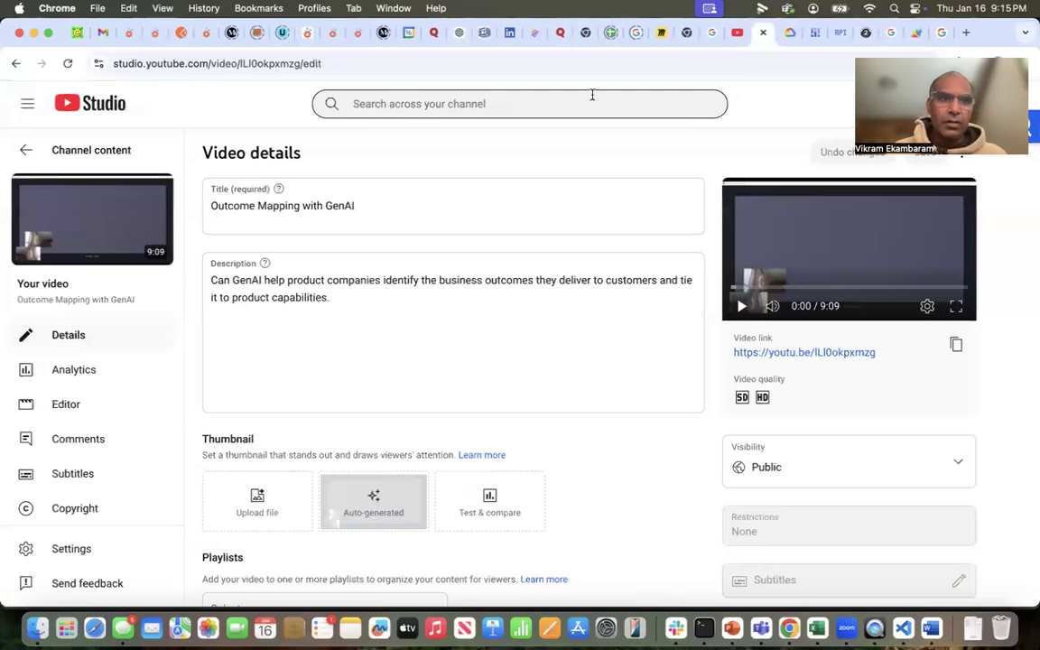
pyautogui.click(158, 36)
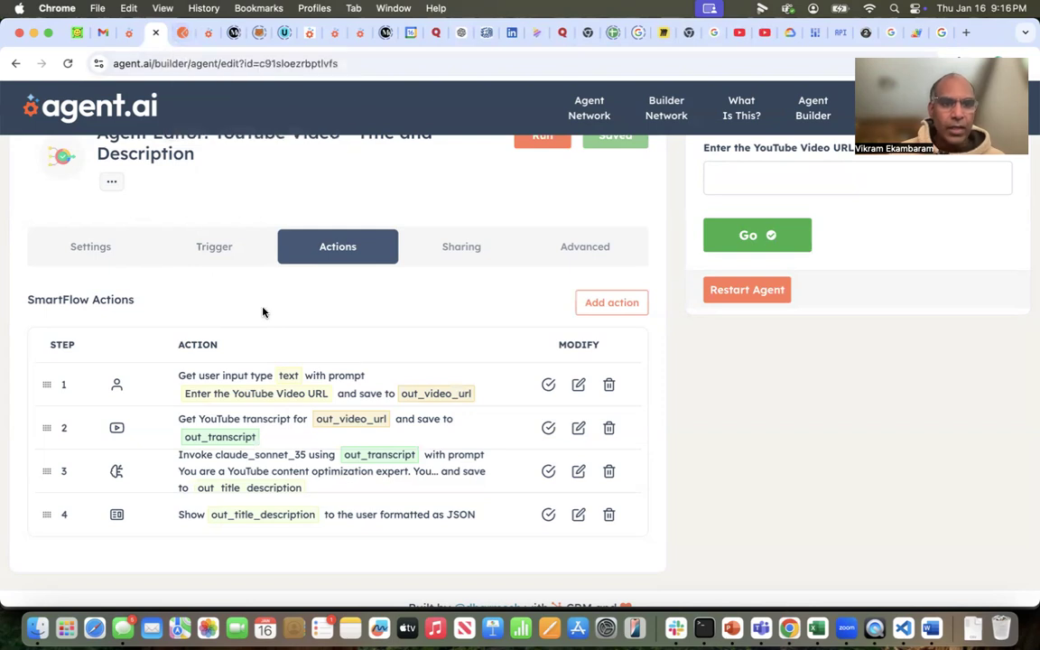
pyautogui.click(221, 249)
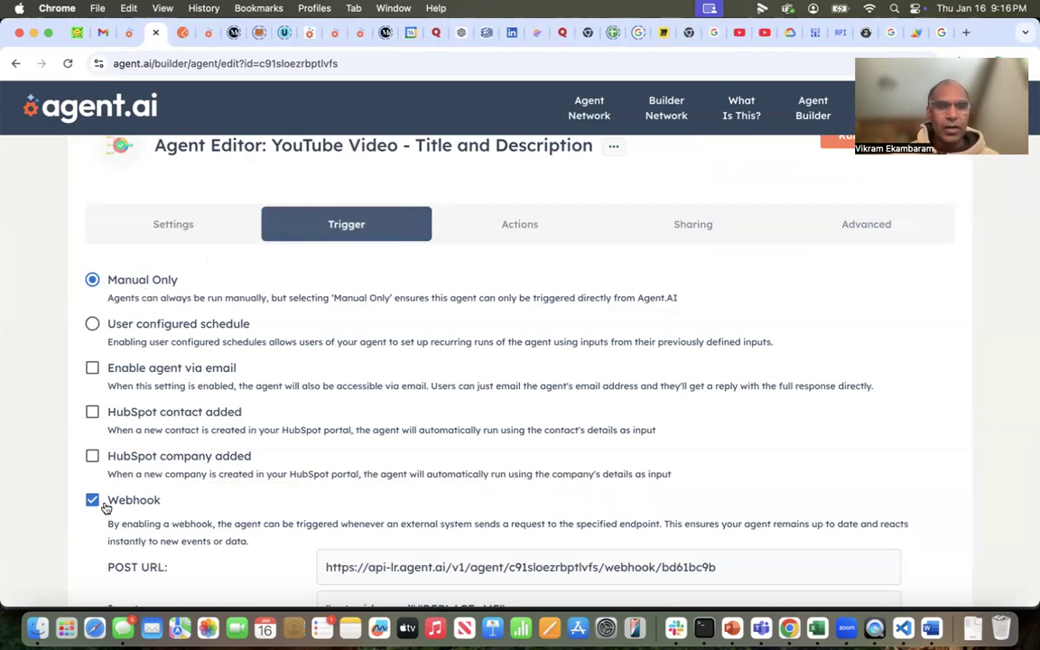
pyautogui.scroll(-2, 214, 495)
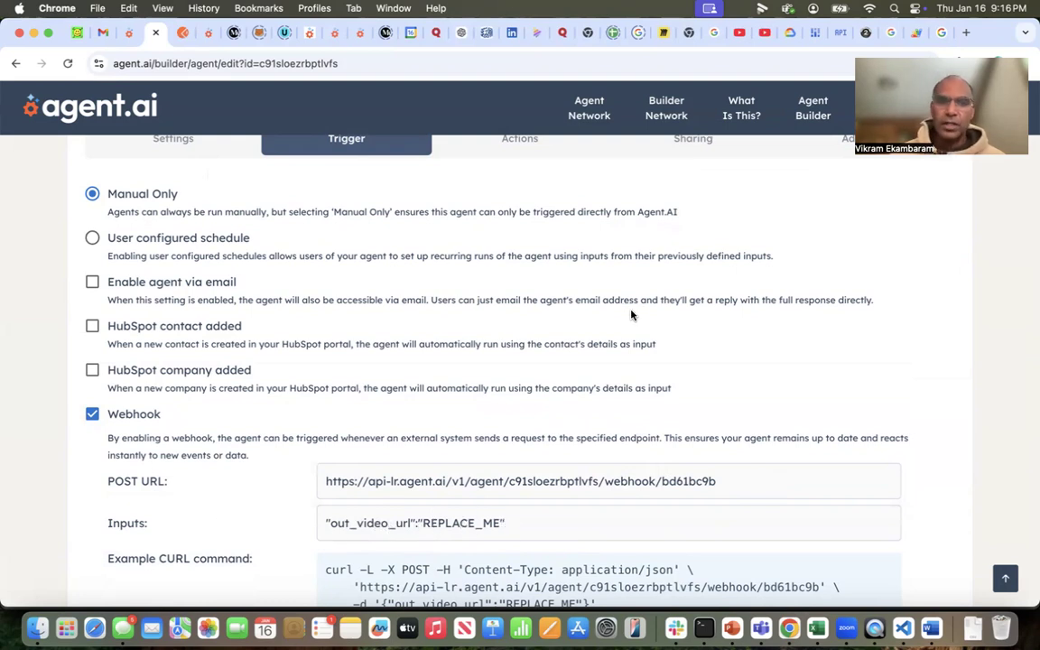
pyautogui.scroll(1, 528, 261)
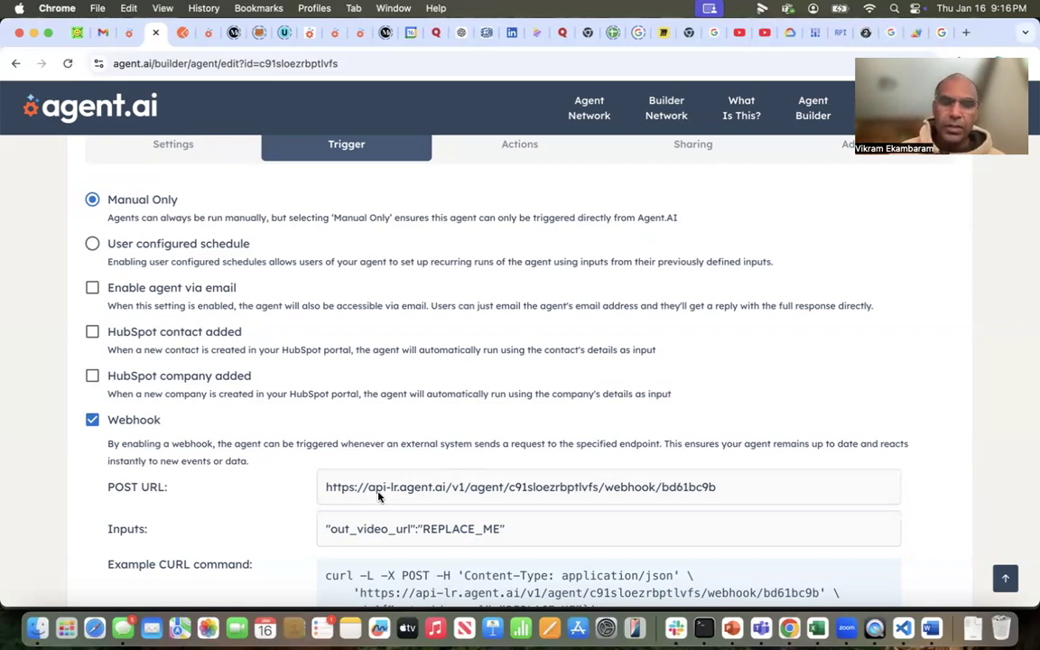
# Send the webhook POST request for the video URL in Postman and enlarge the response area
pyautogui.click(182, 33)
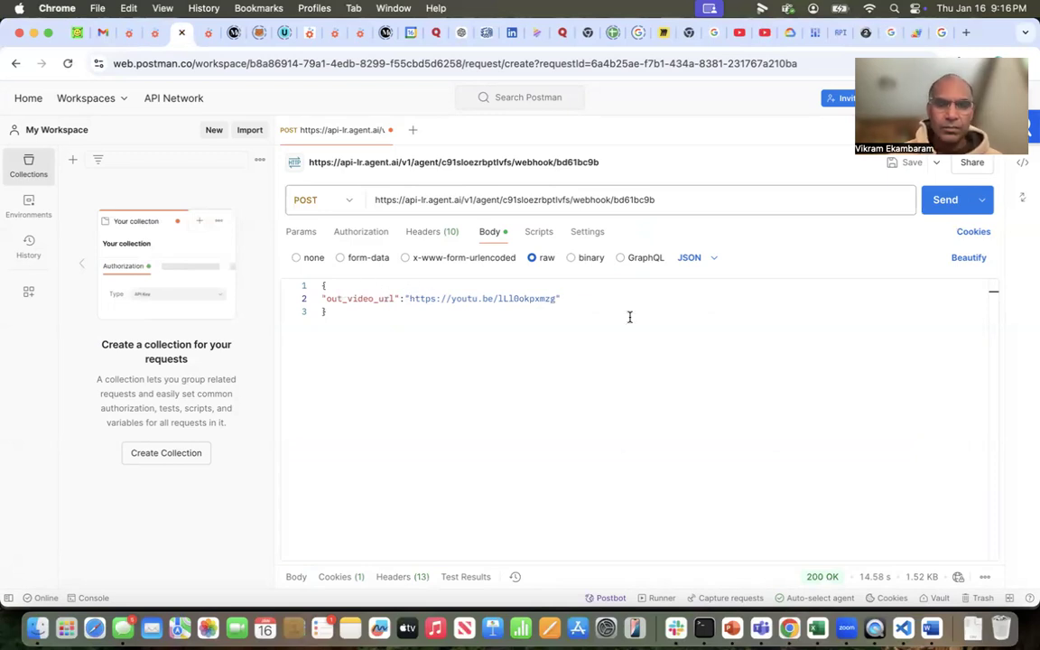
pyautogui.click(939, 199)
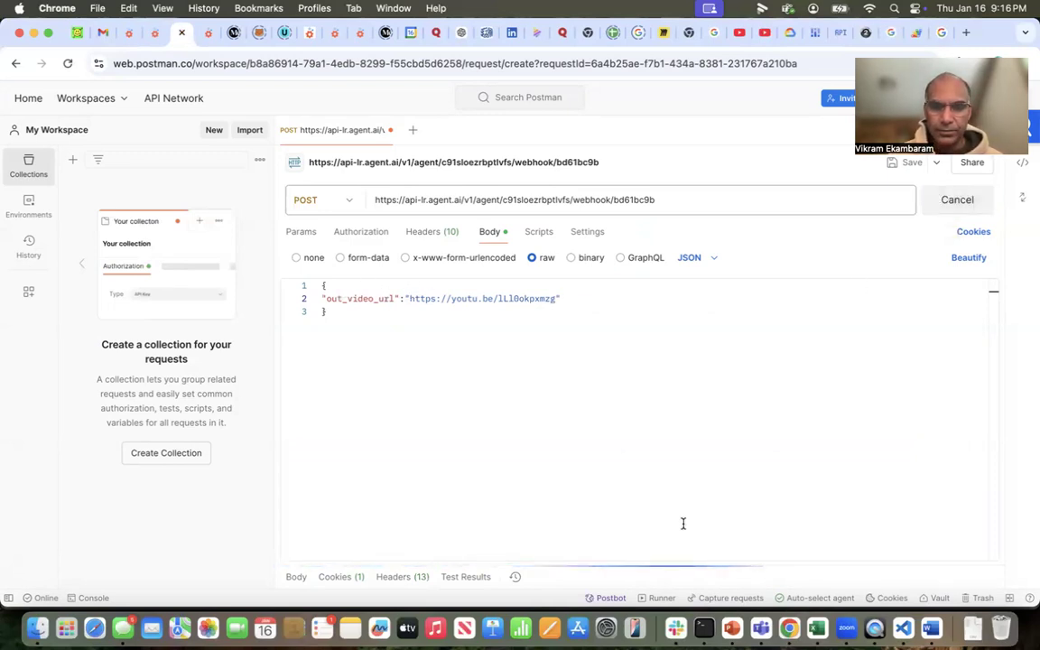
pyautogui.moveTo(631, 561); pyautogui.dragTo(641, 329)
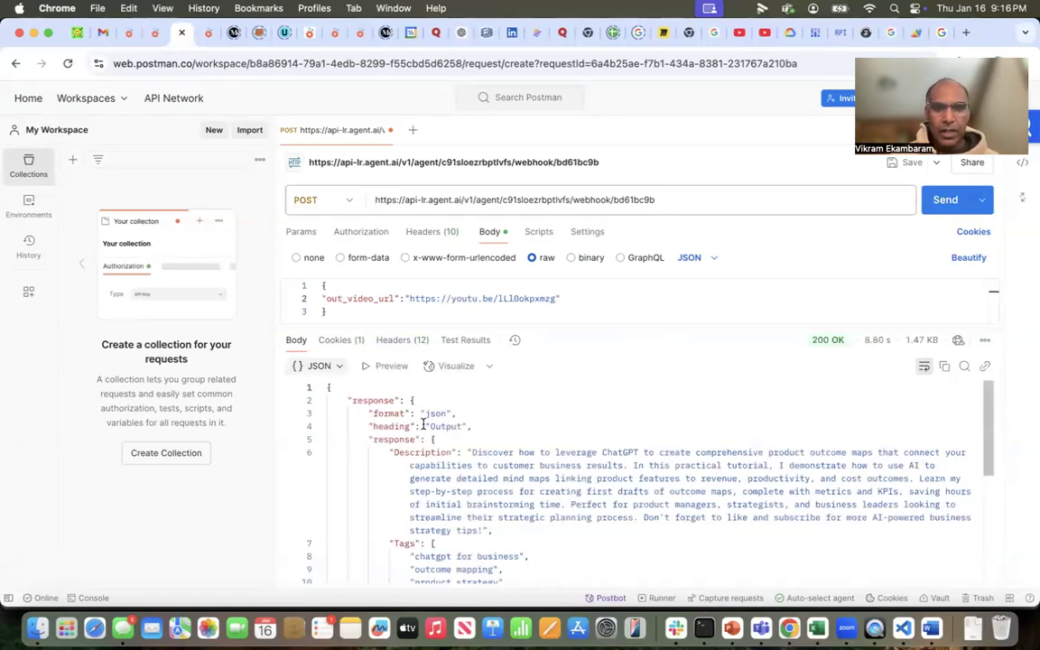
# Replace the video's title in YouTube Studio with the response's "How to Use ChatGPT for Product Outcome Mapping | Quick Business Strategy Guide"
pyautogui.scroll(-10, 517, 439)
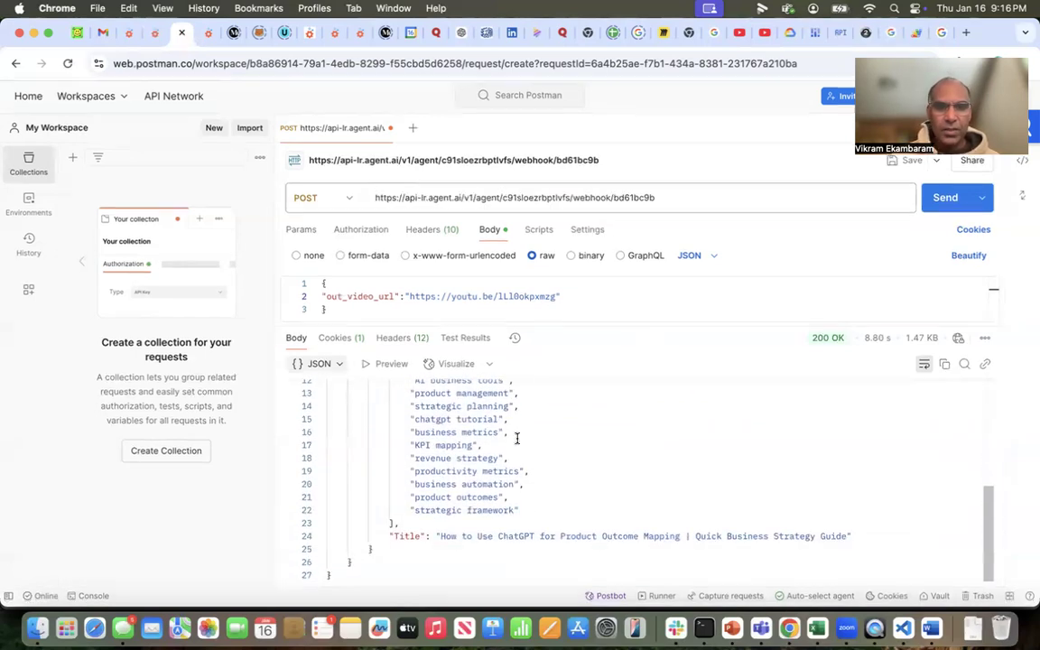
pyautogui.moveTo(440, 538); pyautogui.dragTo(846, 539)
pyautogui.press('super+c')
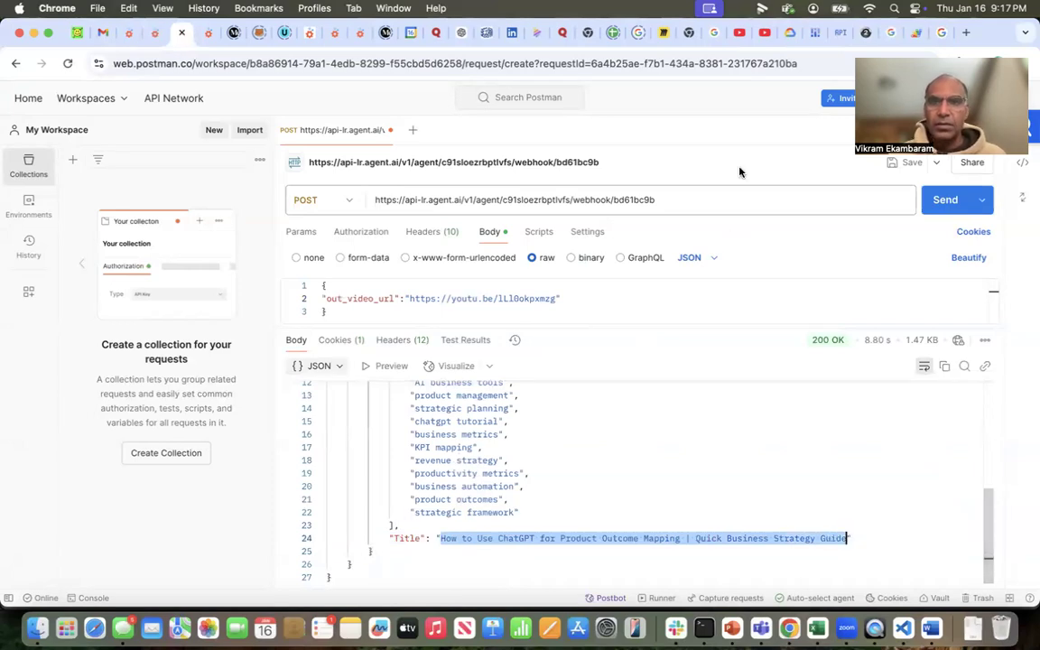
pyautogui.click(765, 33)
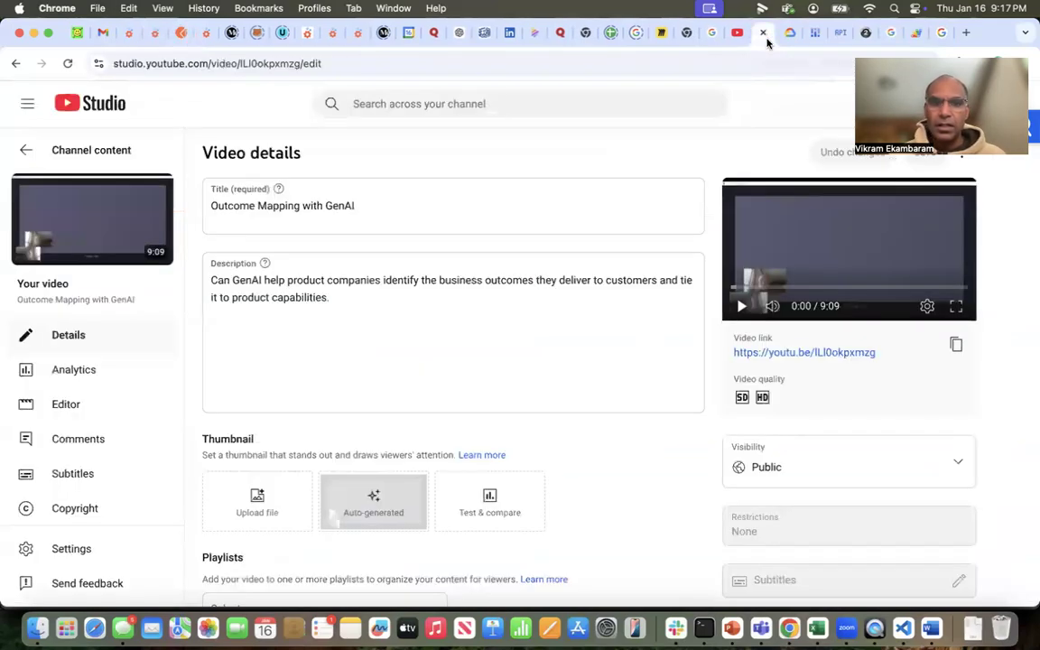
pyautogui.tripleClick(340, 205)
pyautogui.press('super+v')
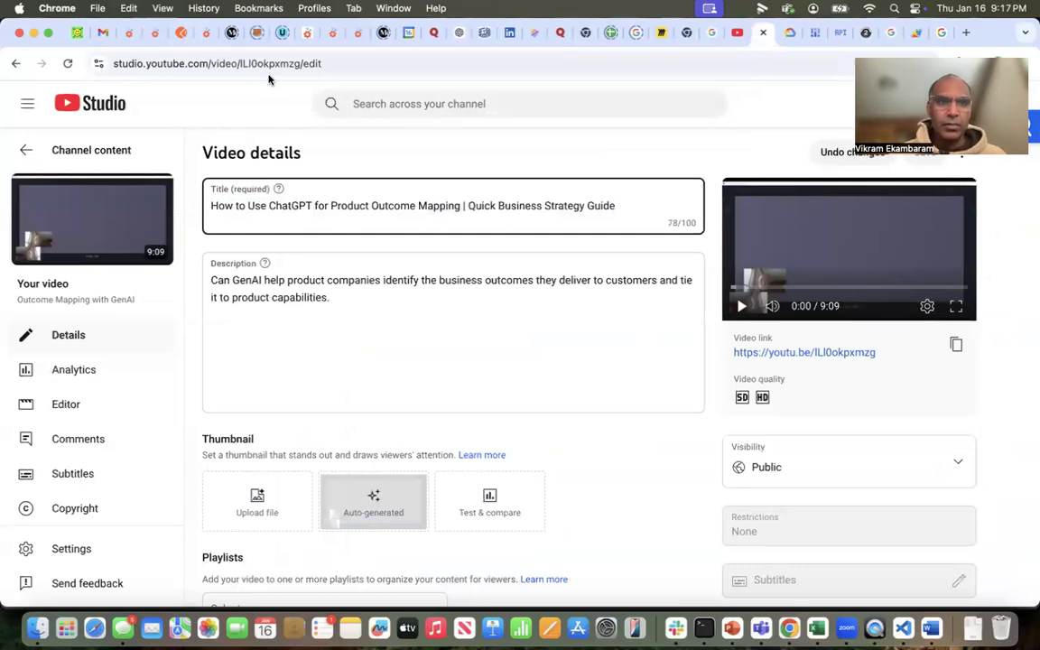
# Replace the video's description in YouTube Studio with the full Description text copied from the Postman response, starting "Discover how to leverage ChatGPT"
pyautogui.click(183, 32)
pyautogui.scroll(5, 469, 417)
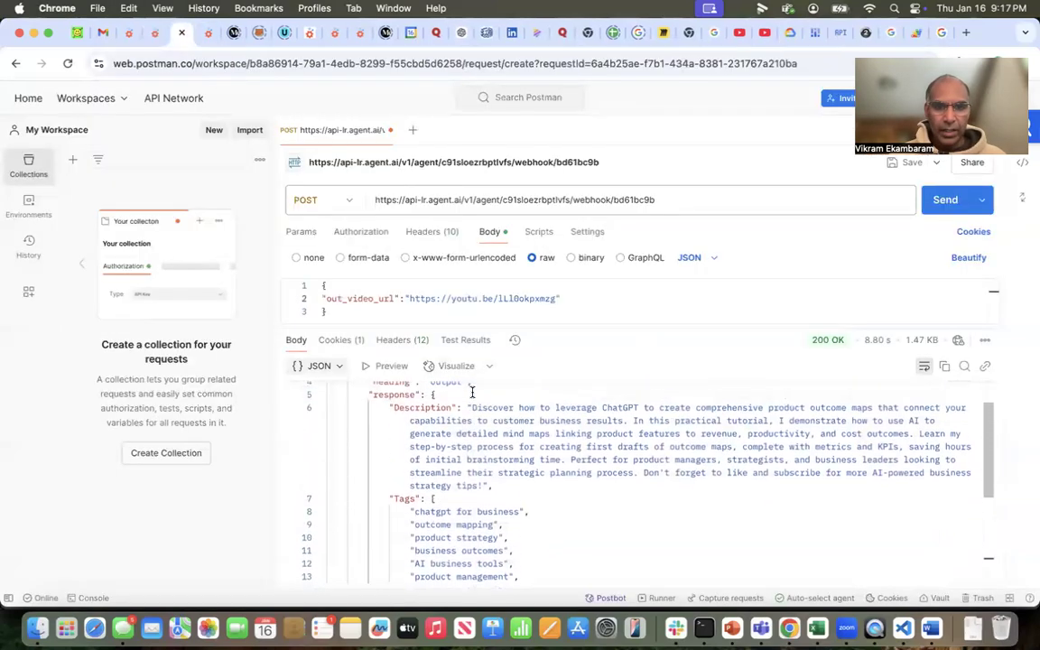
pyautogui.moveTo(470, 419); pyautogui.dragTo(483, 498)
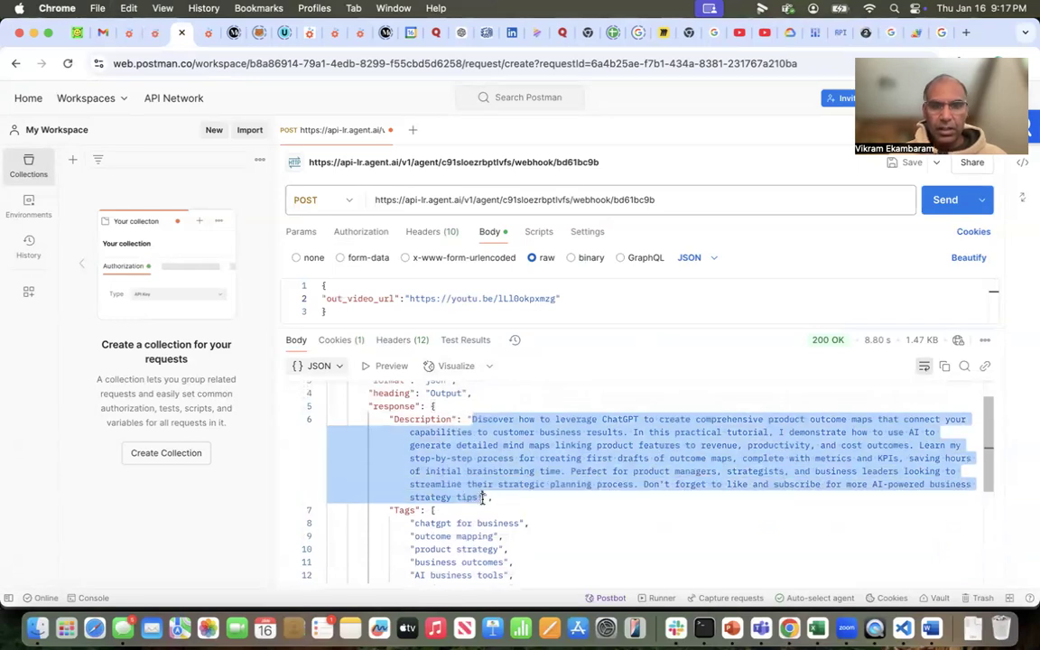
pyautogui.click(742, 33)
pyautogui.tripleClick(384, 280)
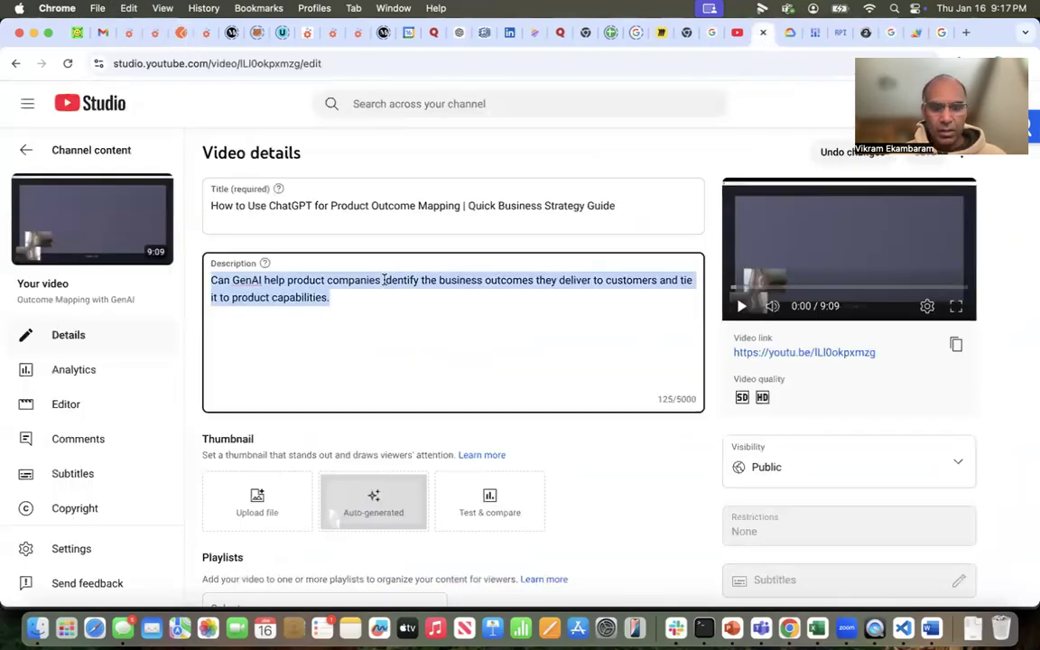
pyautogui.write("Discover how to leverage ChatGPT to create comprehensive product outcome maps that connect your capabilities to customer business results. In this practical tutorial, I demonstrate how to use AI to generate detailed result maps linking product features to revenue, productivity, and cost outcomes. Learn my step-by-step process for creating first drafts of outcome maps, complete with metrics and KPIs, saving hours of initial brainstorming time. Perfect for product managers, strategists, and business leaders looking to streamline their strategic planning process. Don't forget to like and subscribe for more AI-powered business strategy tips!")
pyautogui.scroll(-4, 414, 335)
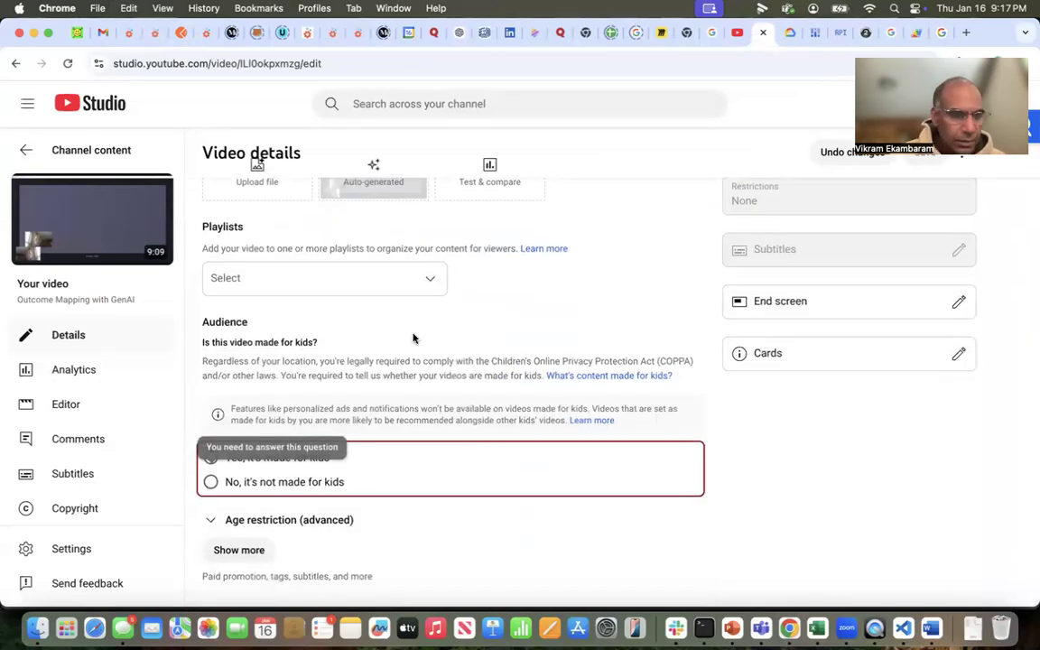
pyautogui.scroll(5, 413, 339)
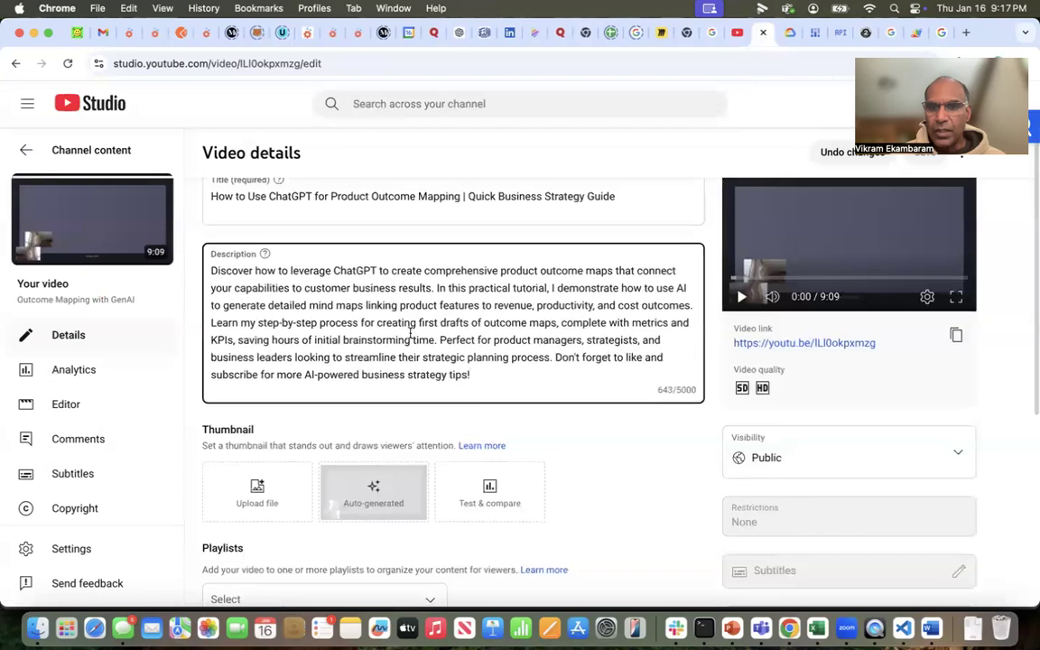
pyautogui.scroll(1, 411, 334)
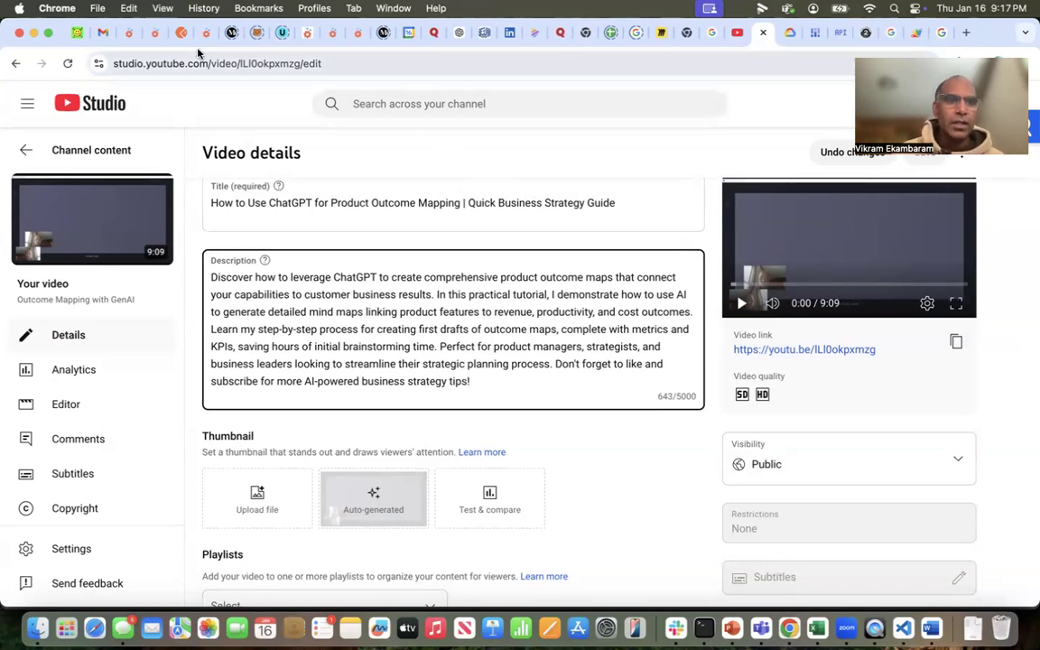
# Switch to the YouTube Title Description Update project in Apps Script and examine how its code handles the webhook response and video update
pyautogui.click(175, 36)
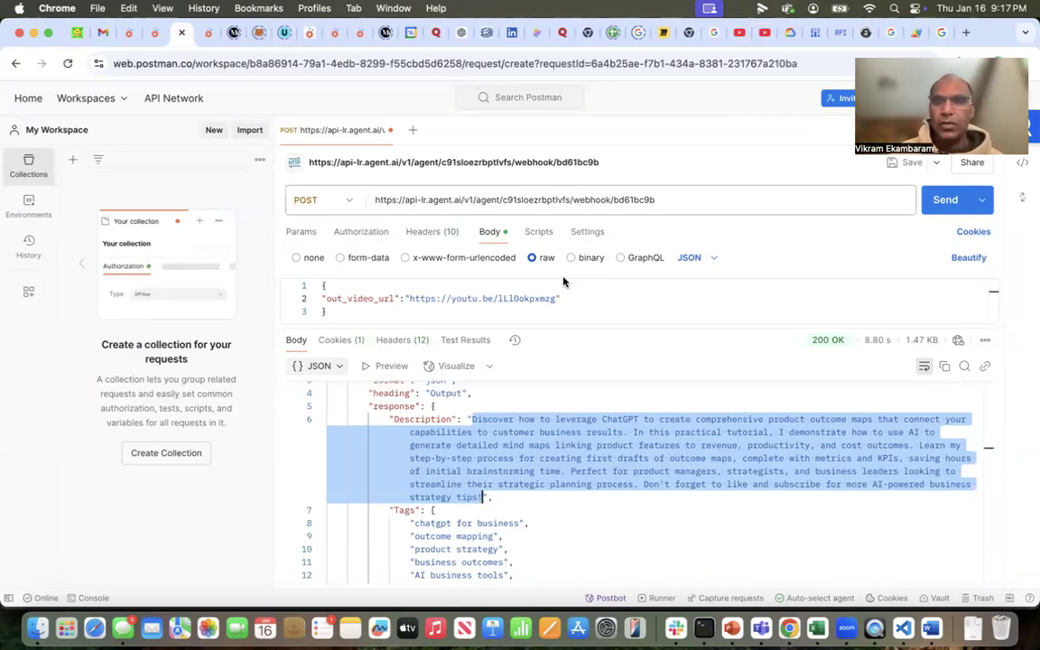
pyautogui.click(892, 32)
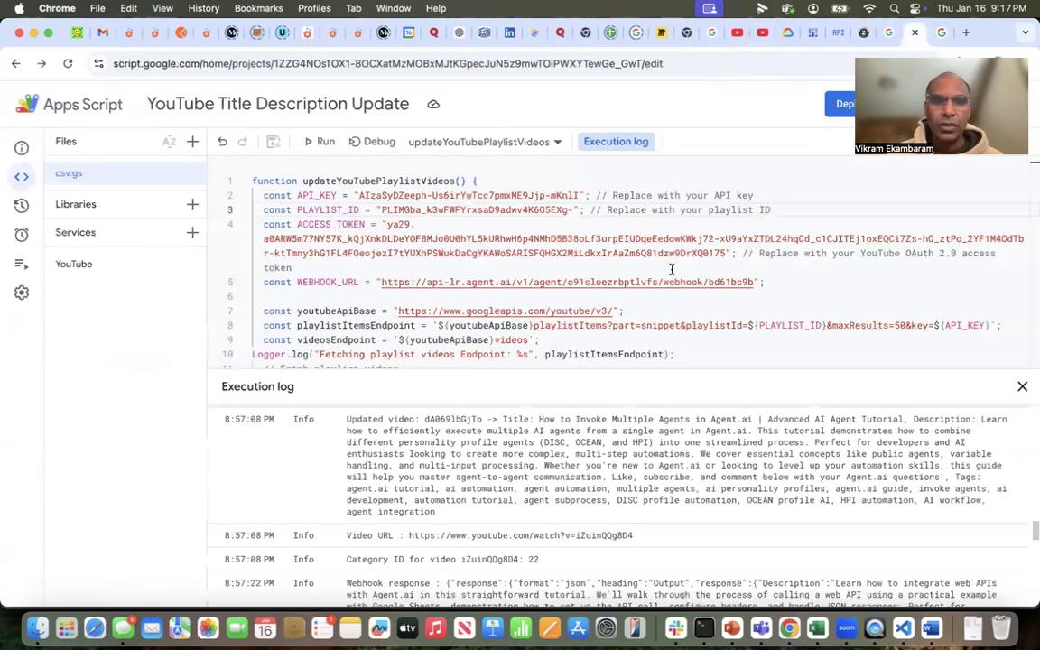
pyautogui.rightClick(670, 272)
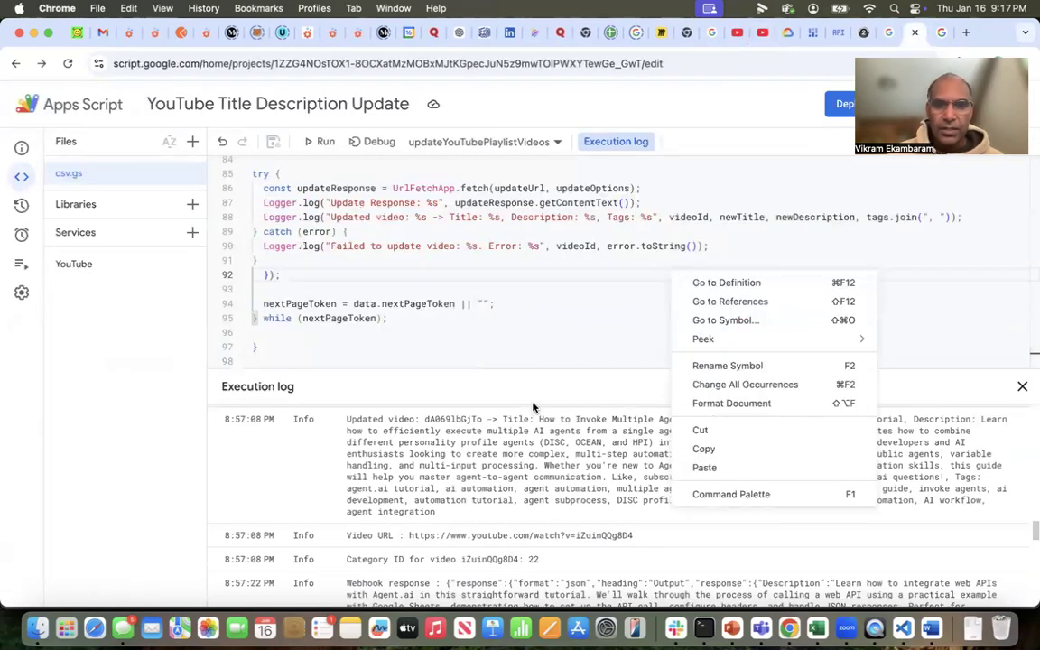
pyautogui.scroll(5, 515, 297)
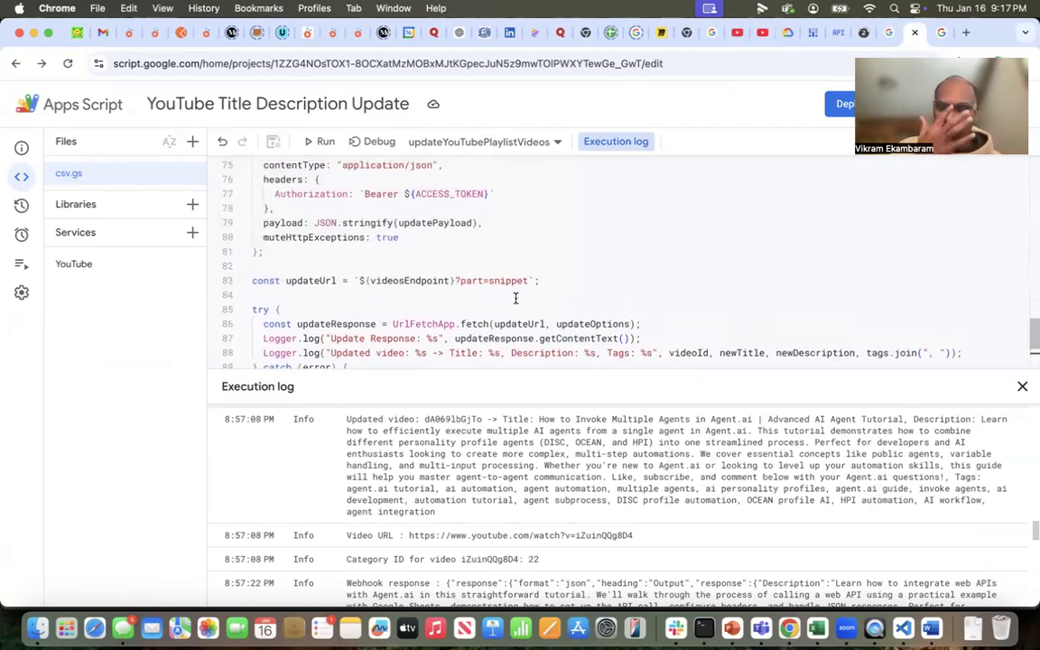
pyautogui.scroll(2, 516, 297)
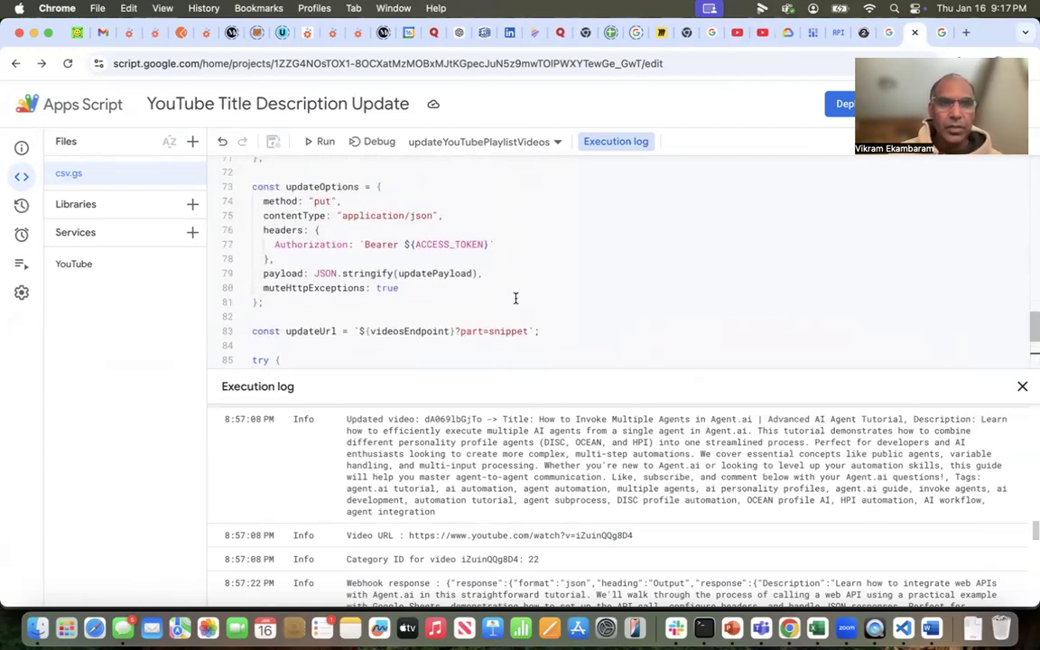
pyautogui.scroll(9, 515, 297)
pyautogui.scroll(5, 515, 299)
pyautogui.scroll(2, 516, 299)
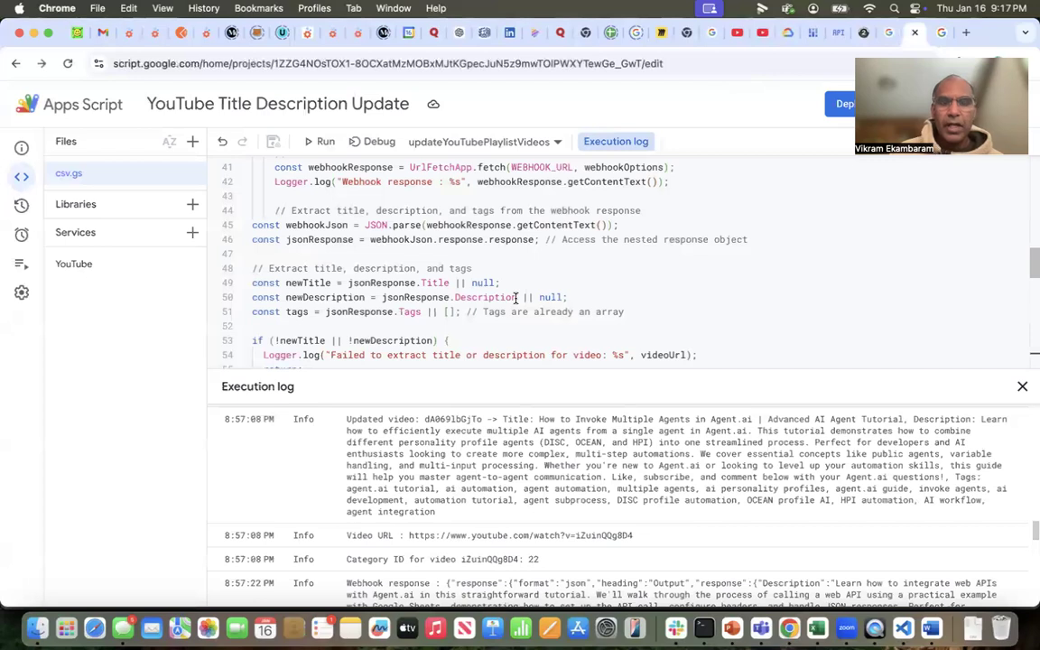
# Examine the csv.gs code from the webhook payload and title, description and tags extraction through to the YouTube API update request
pyautogui.scroll(-1, 516, 298)
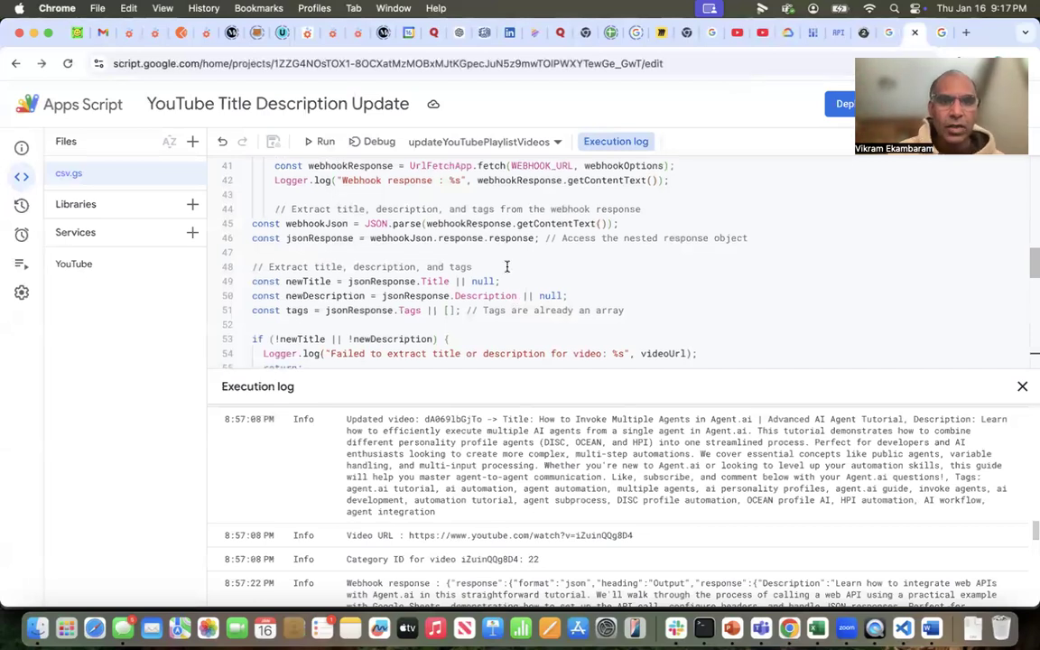
pyautogui.scroll(1, 506, 267)
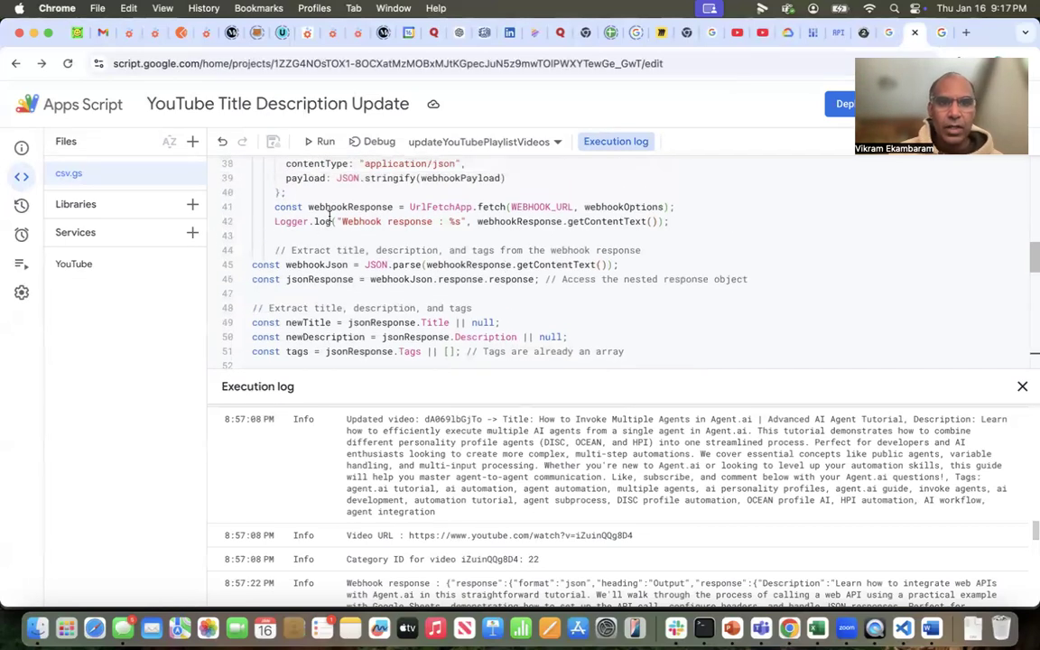
pyautogui.scroll(5, 442, 221)
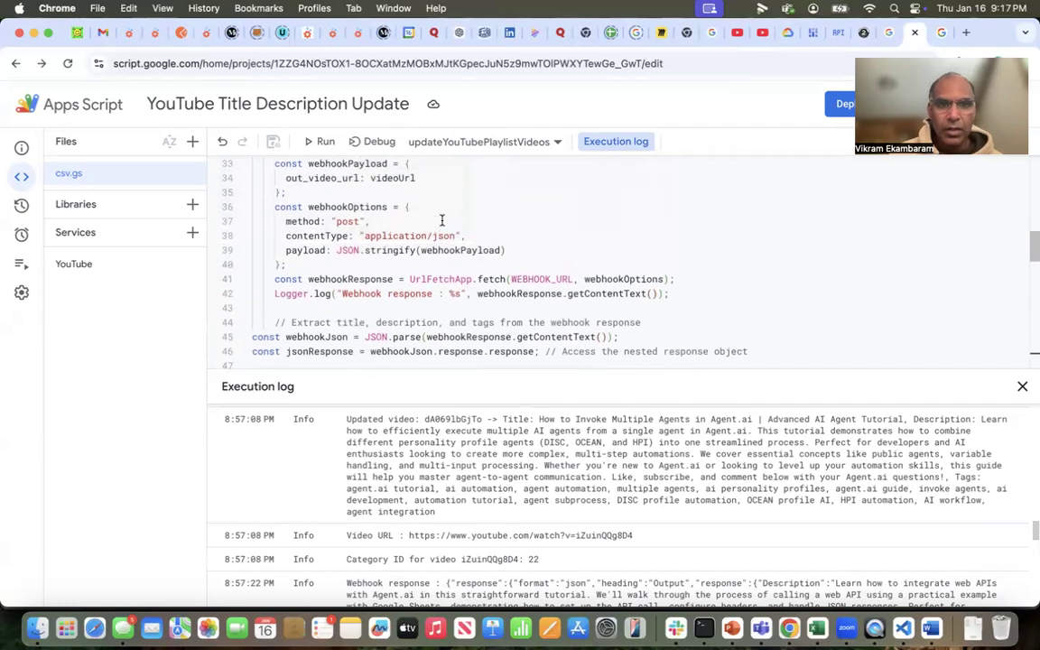
pyautogui.scroll(1, 441, 221)
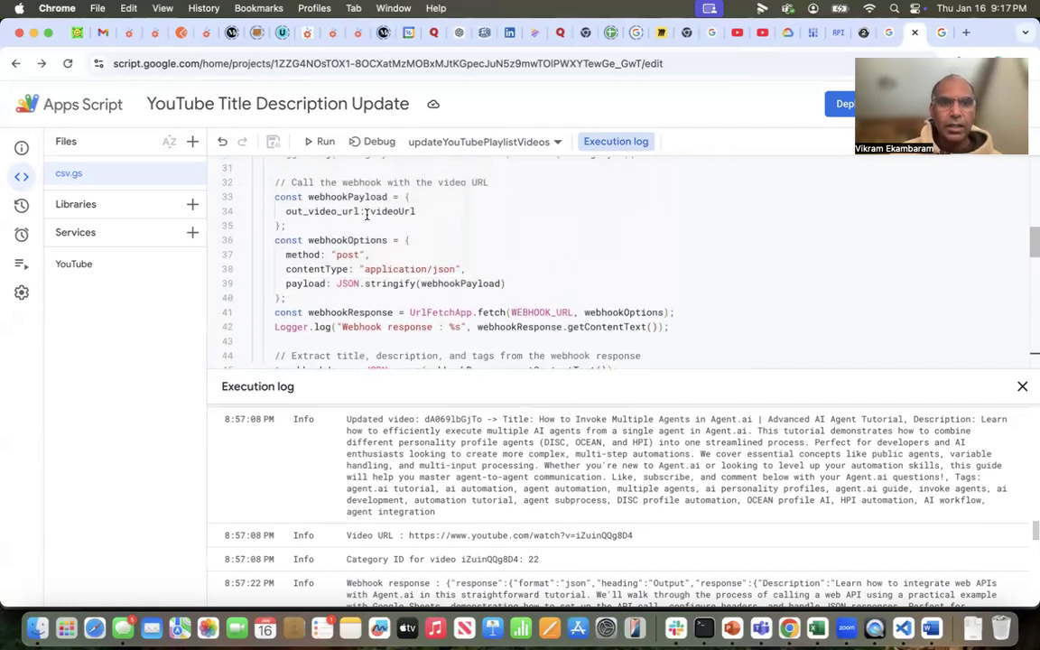
pyautogui.scroll(-5, 366, 214)
pyautogui.scroll(-4, 394, 254)
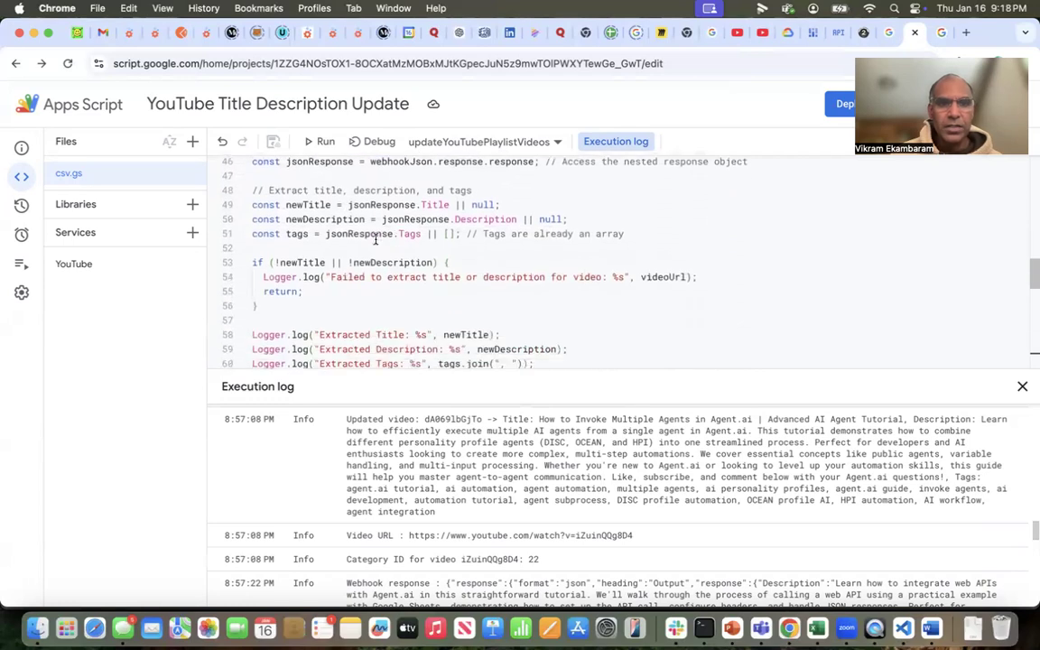
pyautogui.scroll(-3, 370, 259)
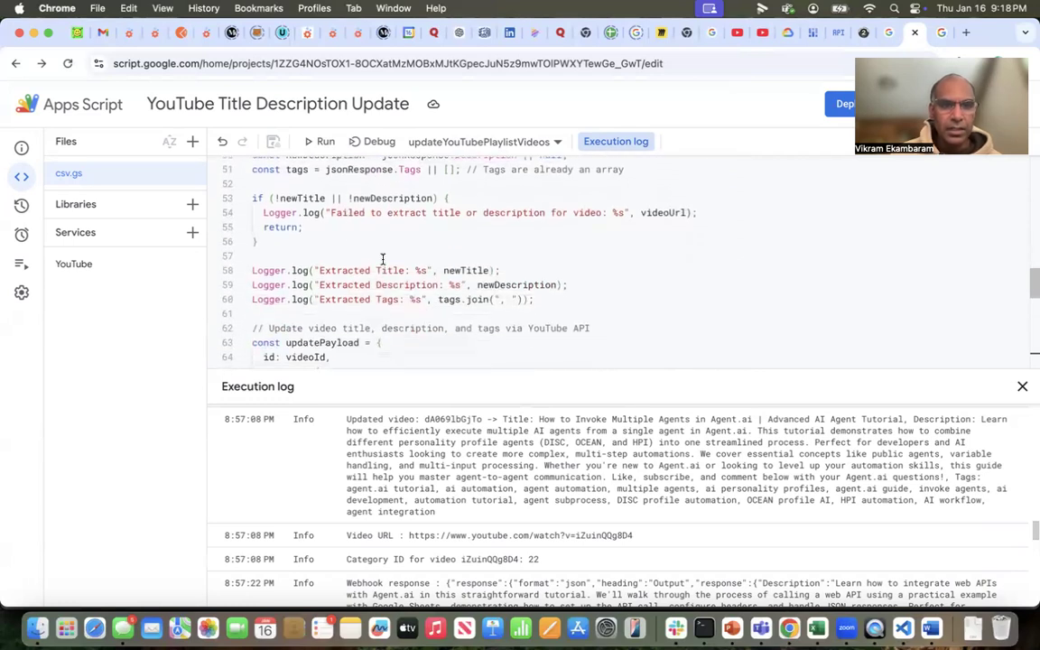
pyautogui.scroll(-4, 383, 260)
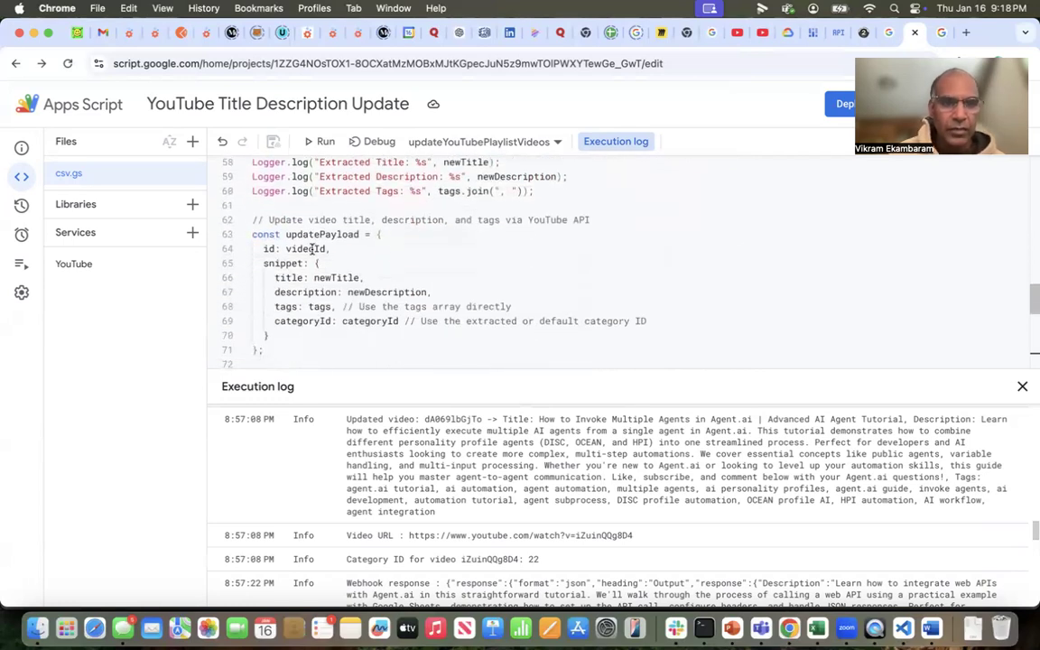
pyautogui.scroll(-6, 365, 316)
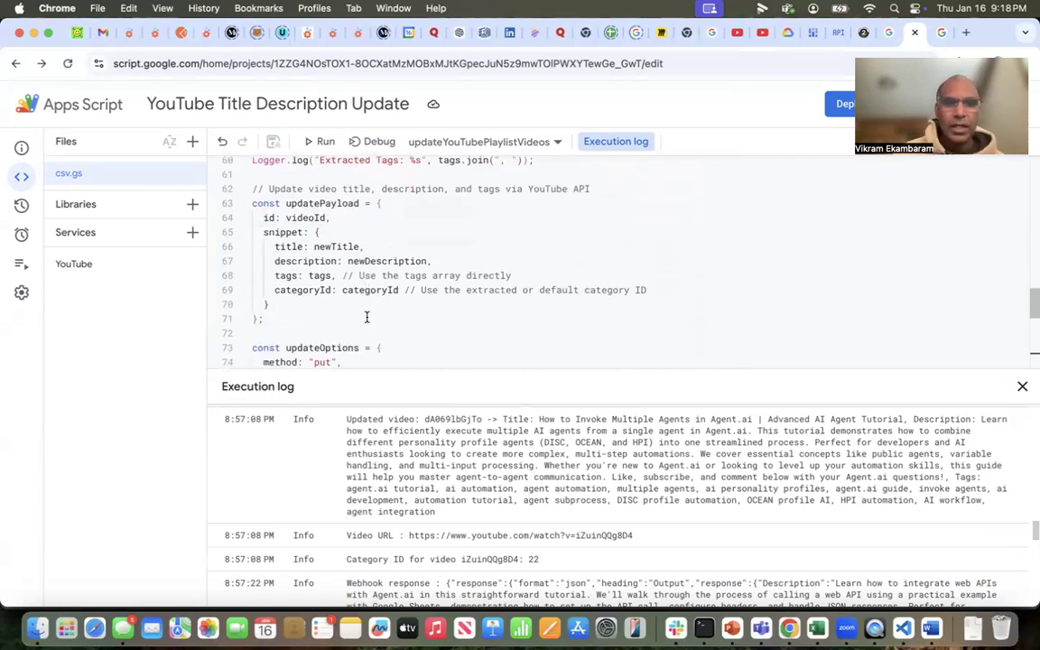
pyautogui.scroll(-3, 370, 305)
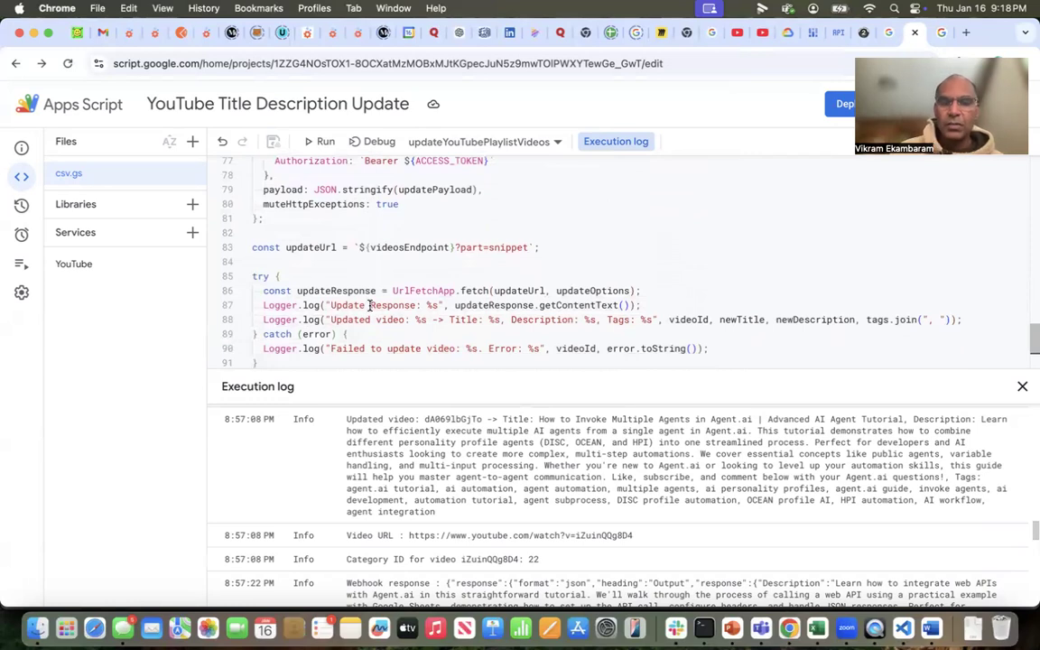
# Review the execution log from its start, examining the retrieved playlist videos, webhook responses, extracted metadata and update entries for the first videos
pyautogui.scroll(15, 462, 453)
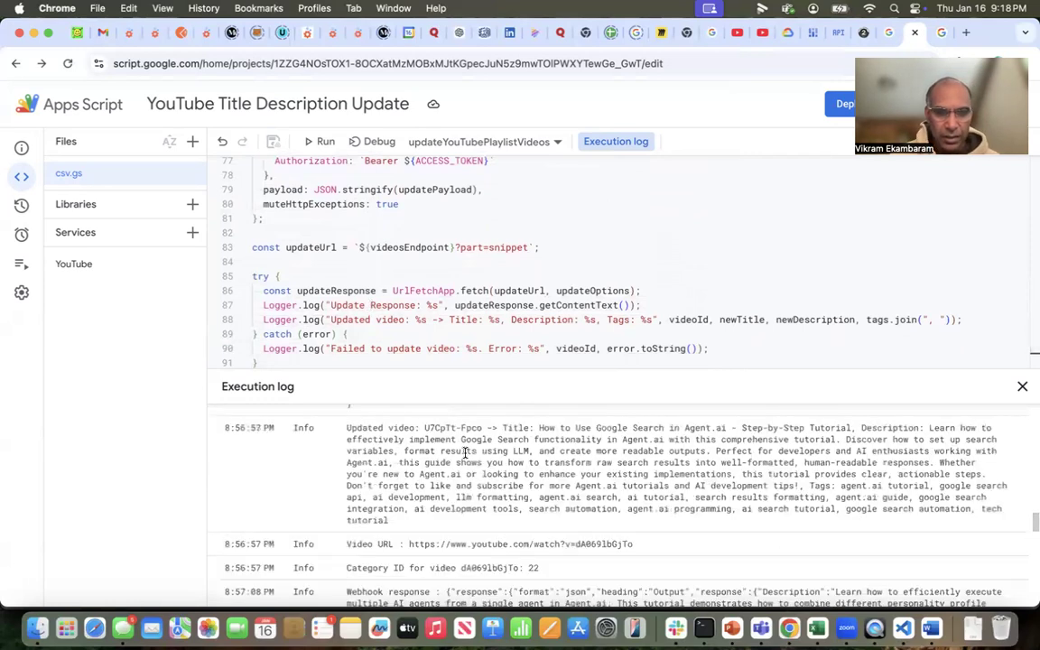
pyautogui.scroll(15, 465, 456)
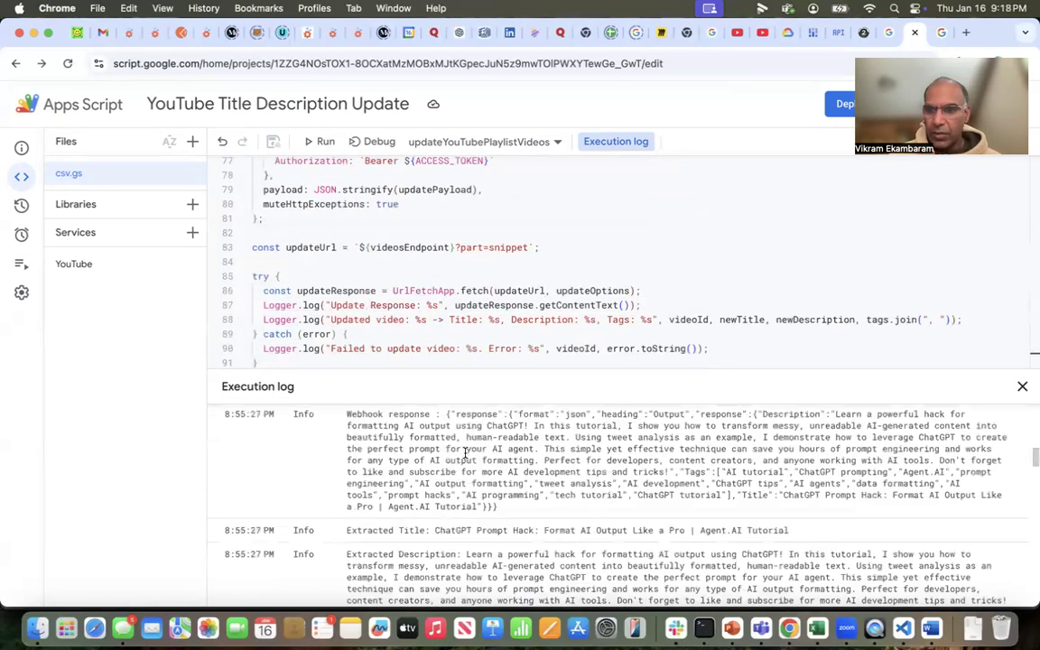
pyautogui.scroll(5, 464, 456)
pyautogui.scroll(5, 465, 454)
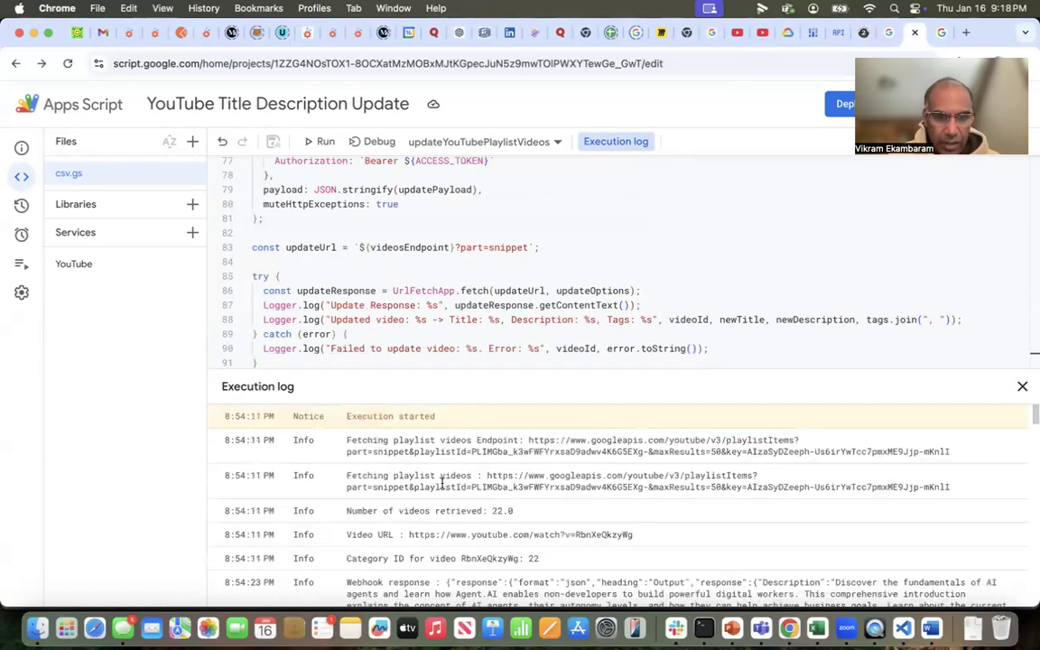
pyautogui.scroll(-1, 478, 469)
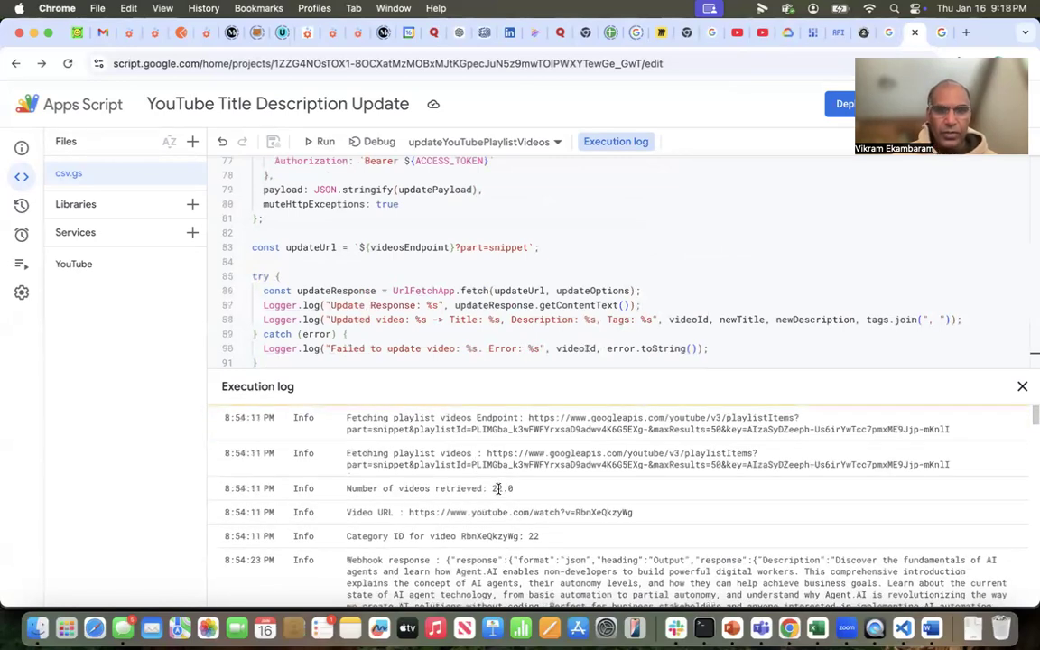
pyautogui.scroll(-5, 497, 488)
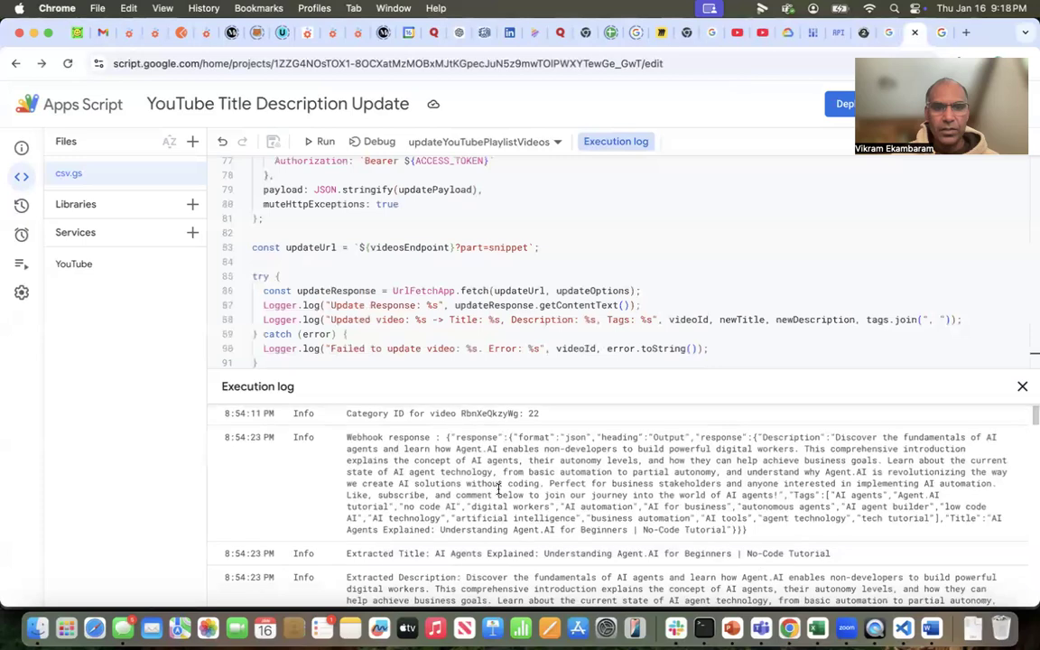
pyautogui.scroll(-3, 469, 479)
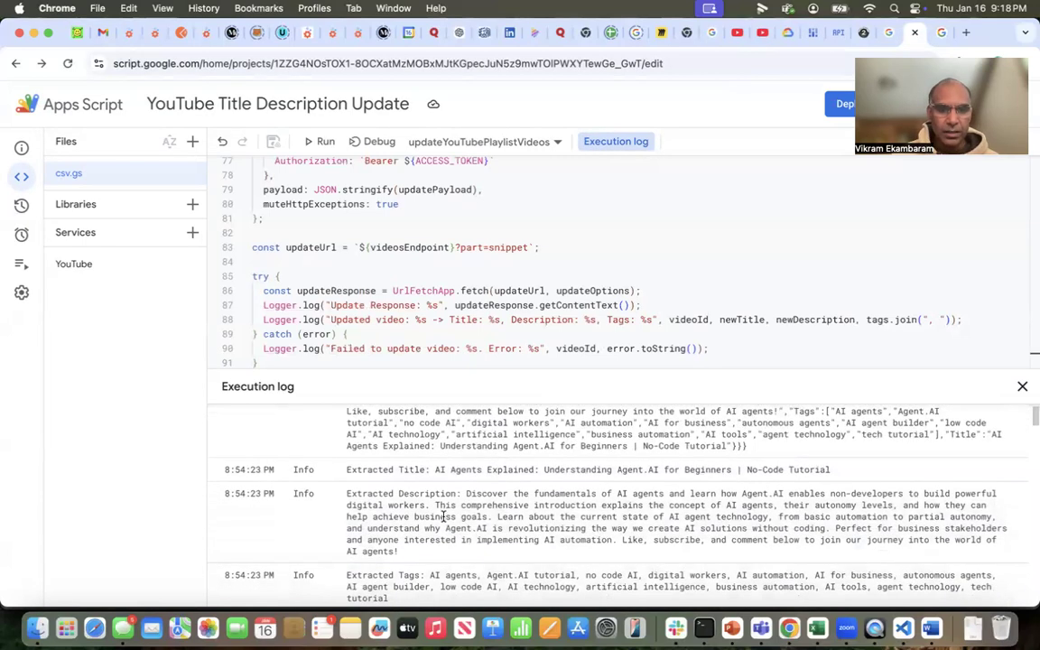
pyautogui.scroll(-5, 443, 517)
pyautogui.scroll(-8, 430, 516)
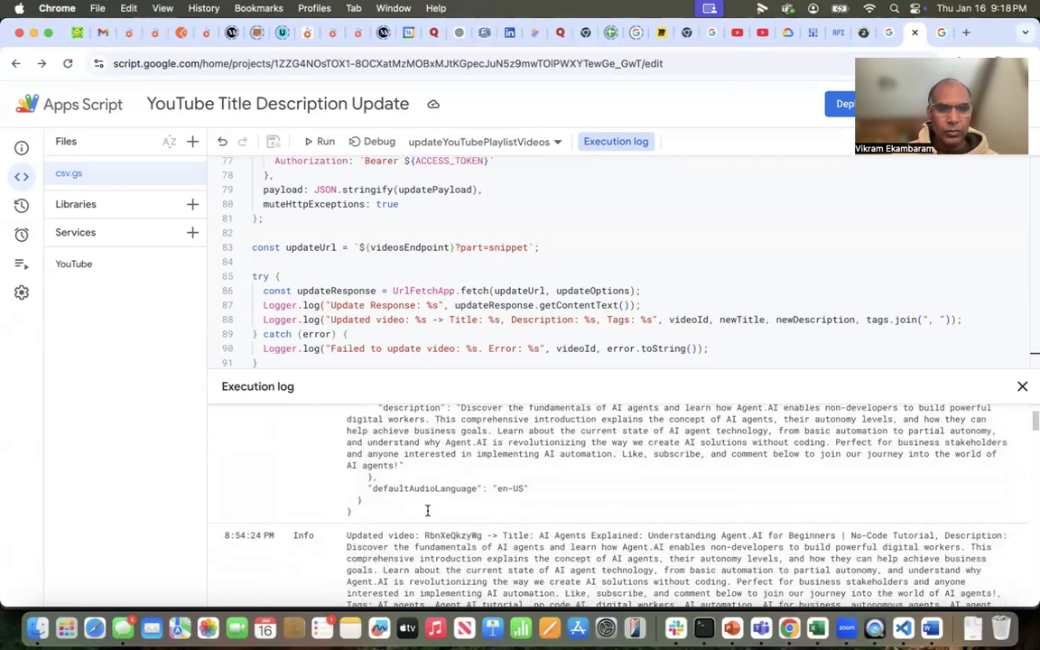
pyautogui.scroll(-2, 428, 511)
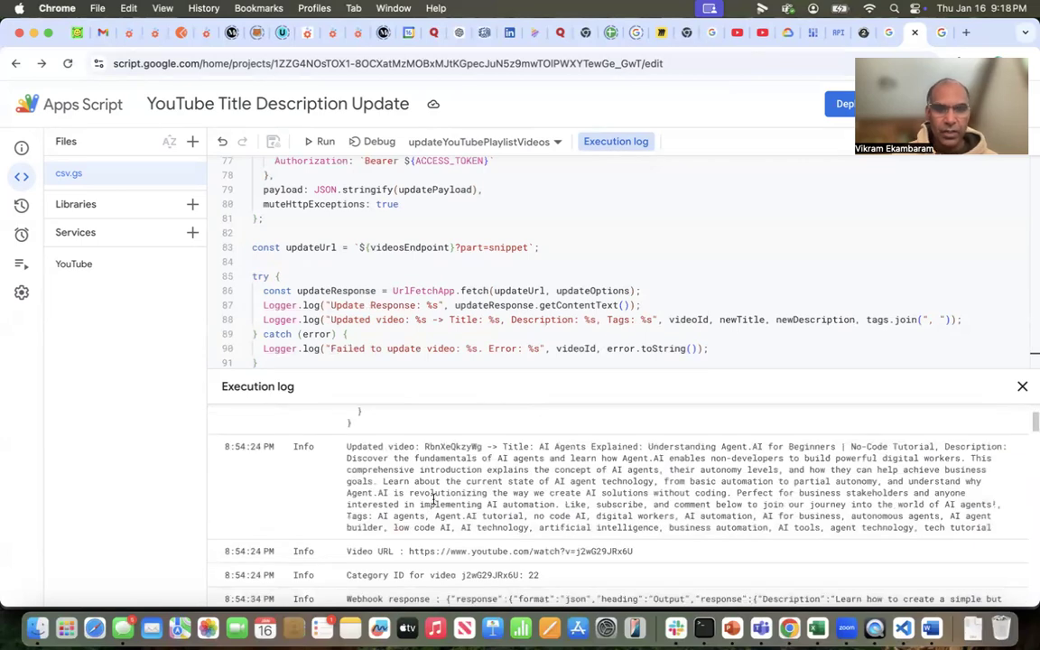
pyautogui.scroll(-8, 434, 500)
pyautogui.scroll(-6, 434, 501)
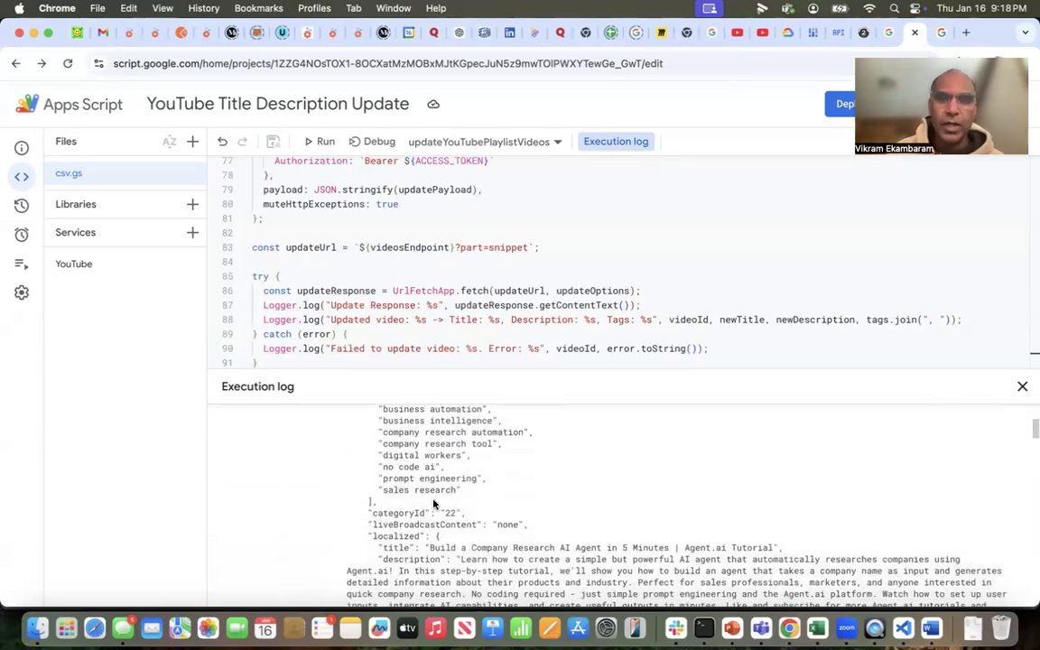